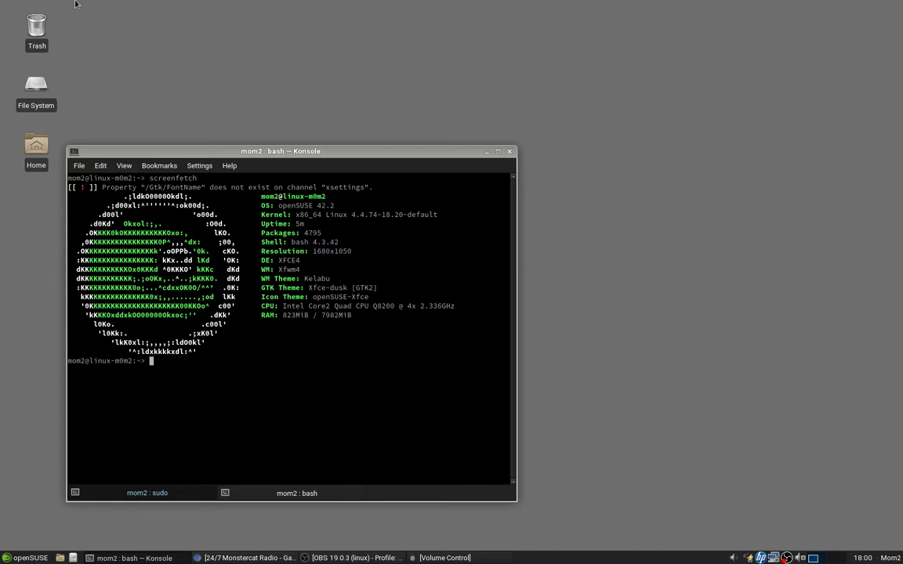
Step: Clear the system information output from the Konsole terminal
{"action": "type", "text": "clear"}
{"action": "key", "text": "Return"}
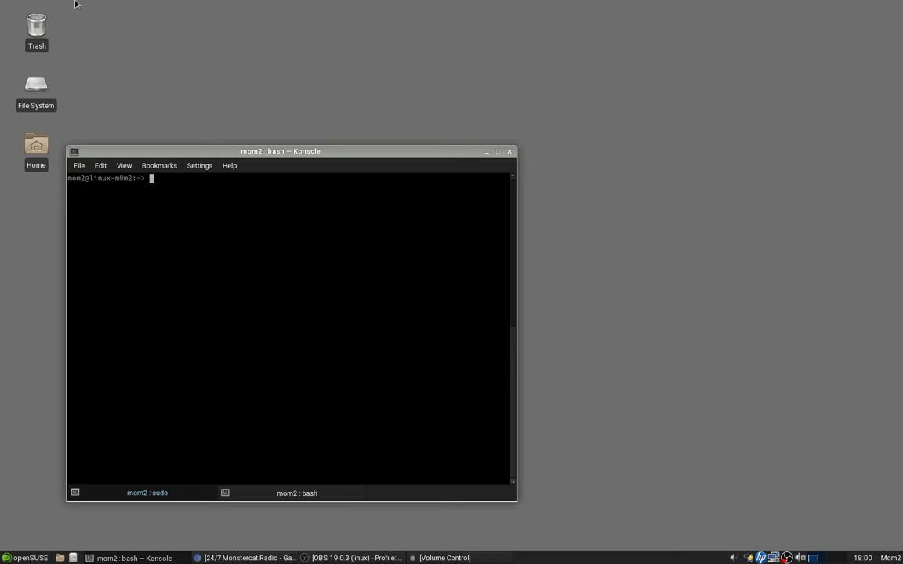
{"action": "left_click", "coordinate": [14, 558]}
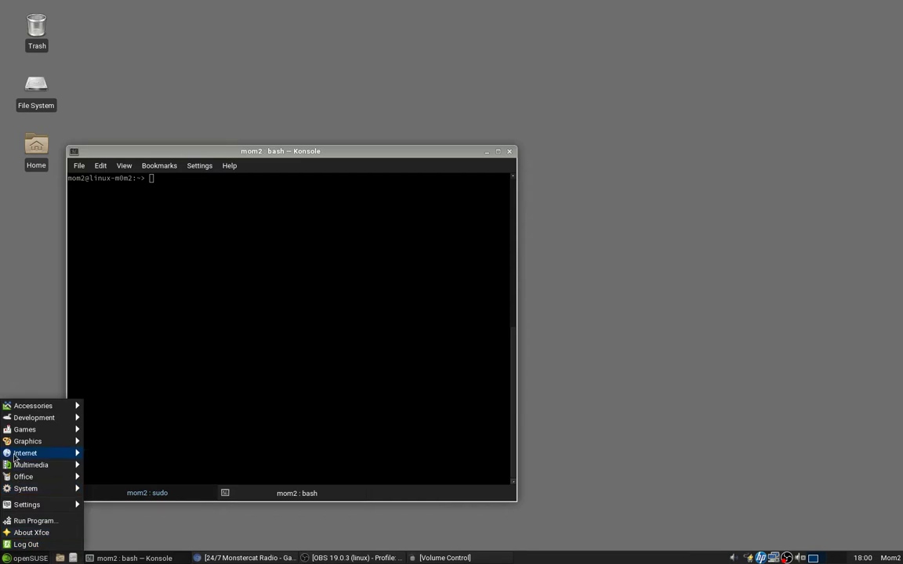
{"action": "mouse_move", "coordinate": [23, 444]}
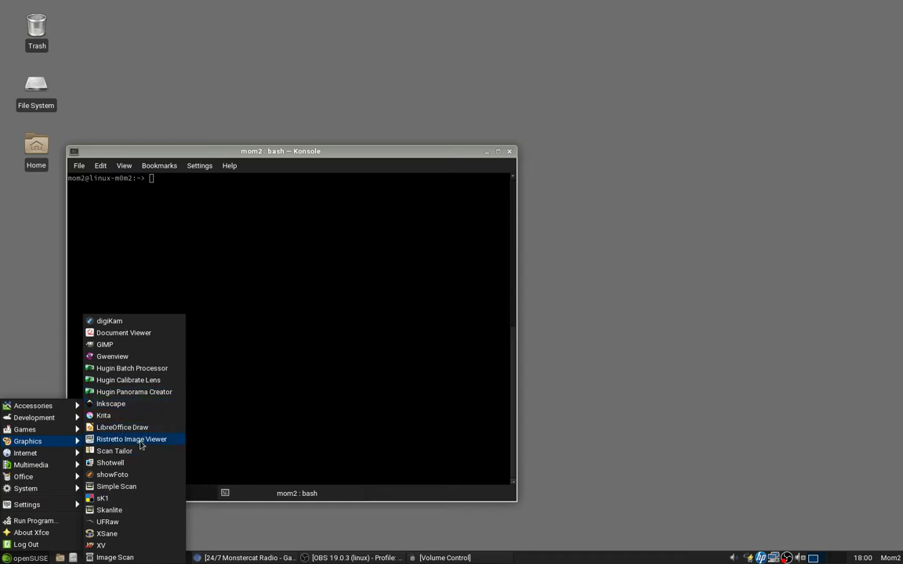
{"action": "left_click", "coordinate": [144, 558]}
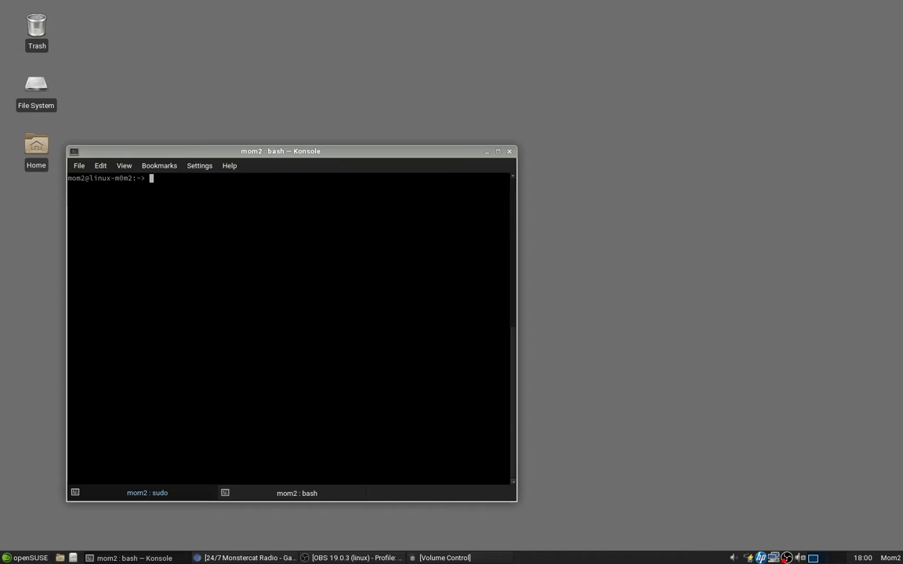
Step: Launch Image Scan! from the terminal with the iscan command and move its window toward the middle of the desktop
{"action": "type", "text": "iscan"}
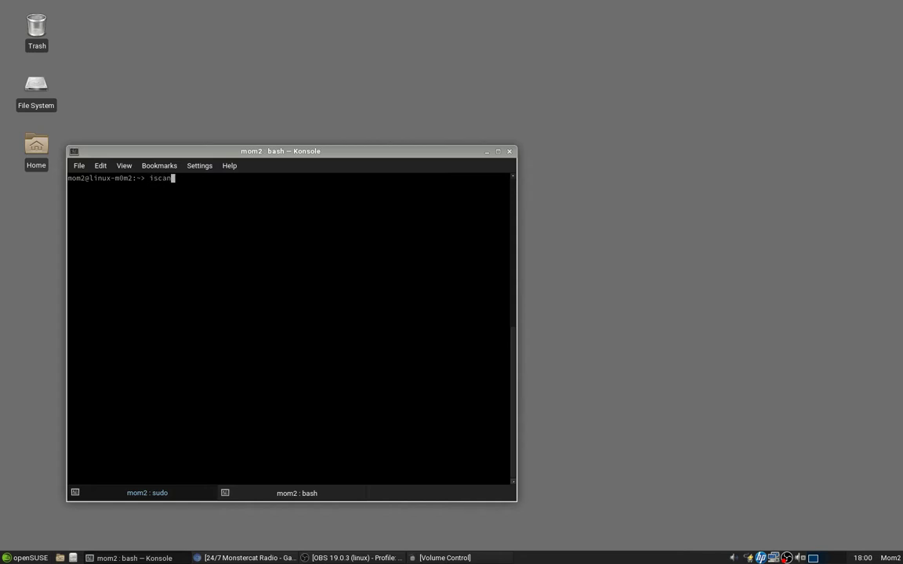
{"action": "key", "text": "Return"}
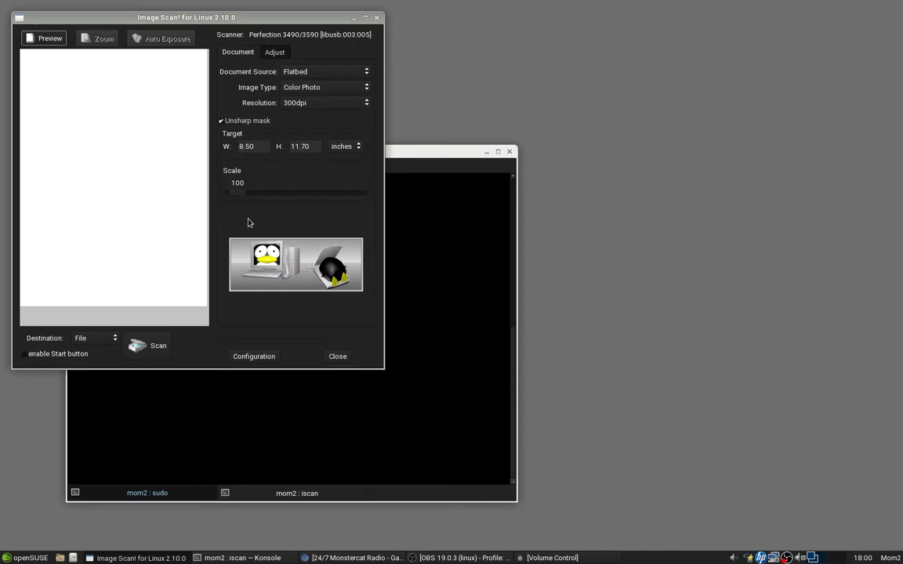
{"action": "left_click_drag", "start_coordinate": [219, 17], "coordinate": [551, 71]}
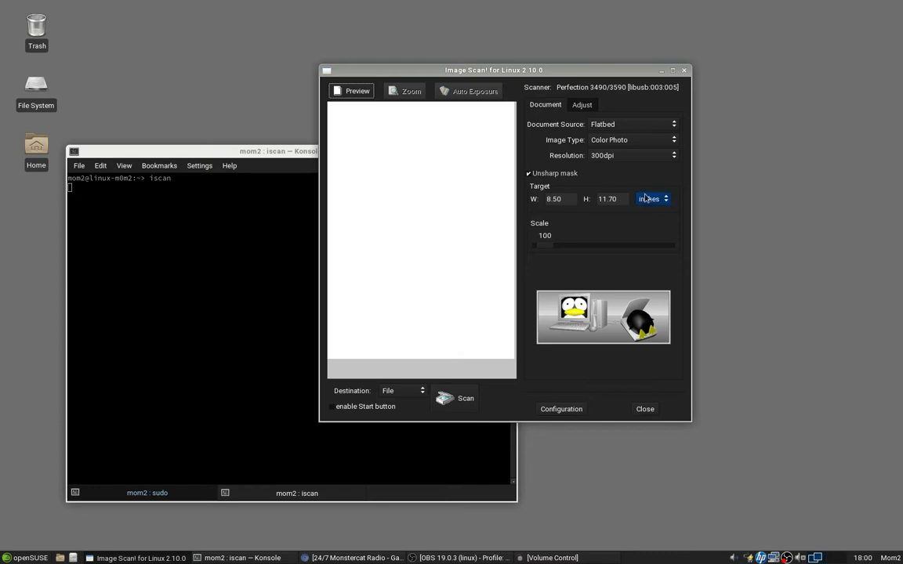
Step: Set the document source to TPU for Pos.Film and the image type to Color Photo
{"action": "left_click", "coordinate": [643, 125]}
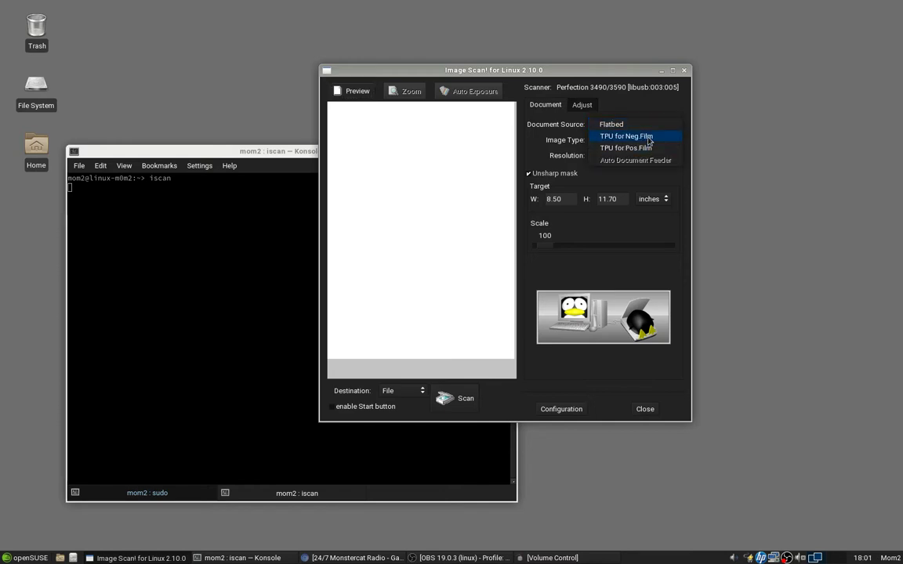
{"action": "left_click", "coordinate": [646, 135]}
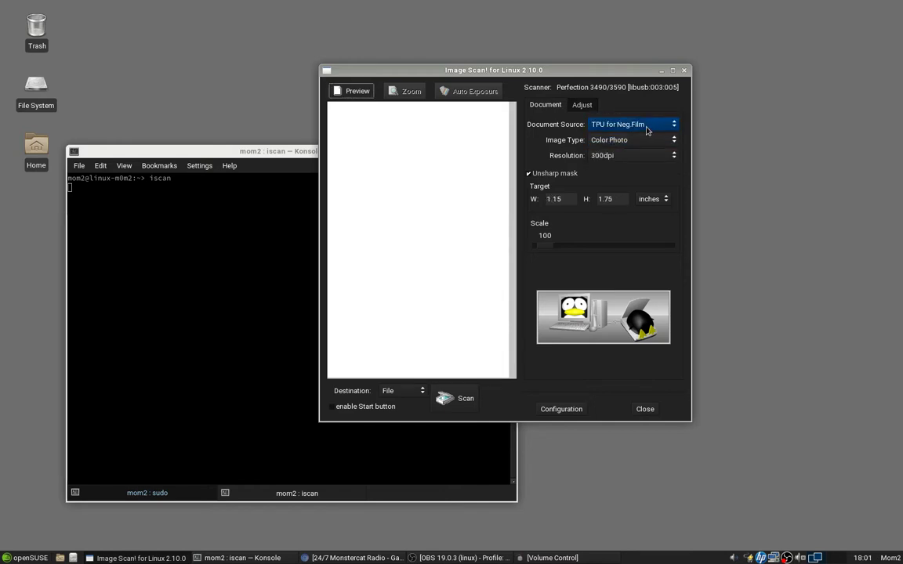
{"action": "left_click", "coordinate": [646, 130]}
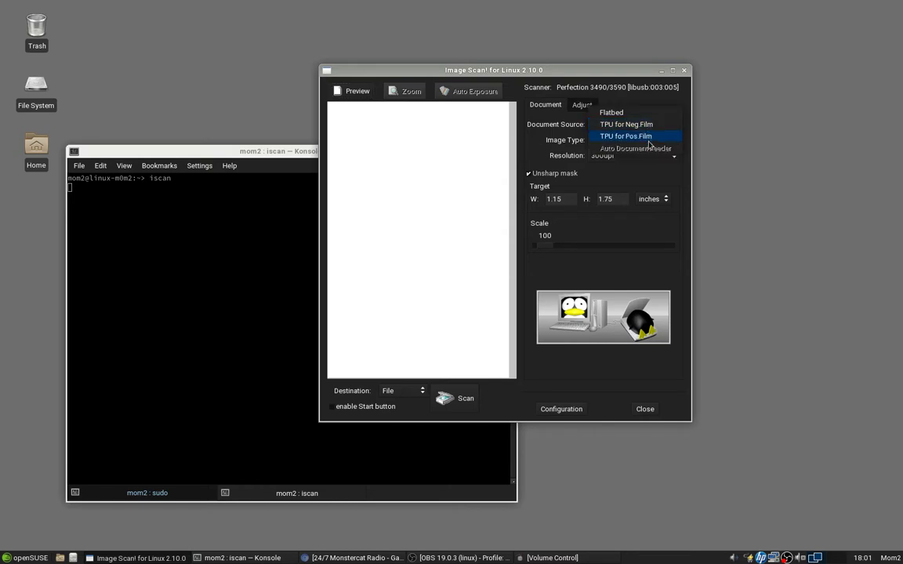
{"action": "left_click", "coordinate": [647, 136]}
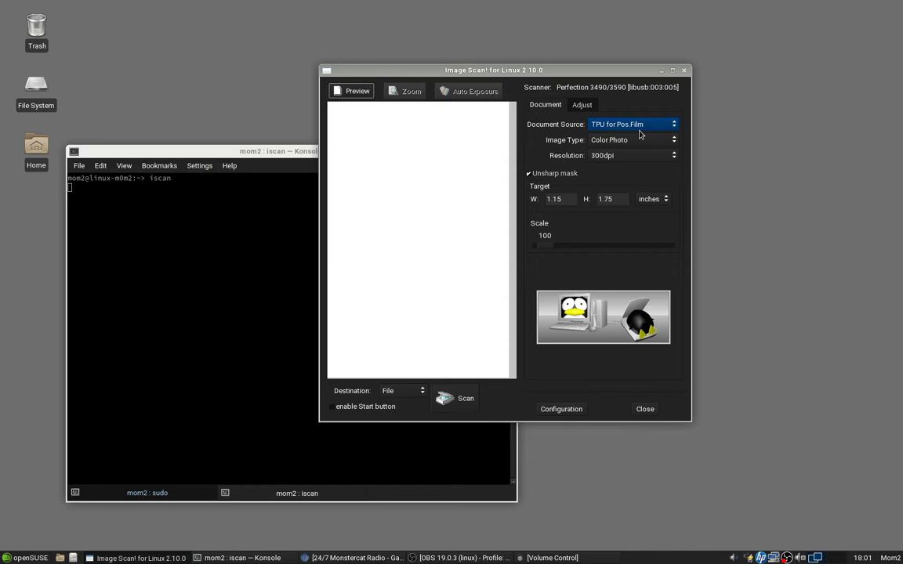
{"action": "scroll", "coordinate": [639, 132], "scroll_direction": "up", "scroll_amount": 2}
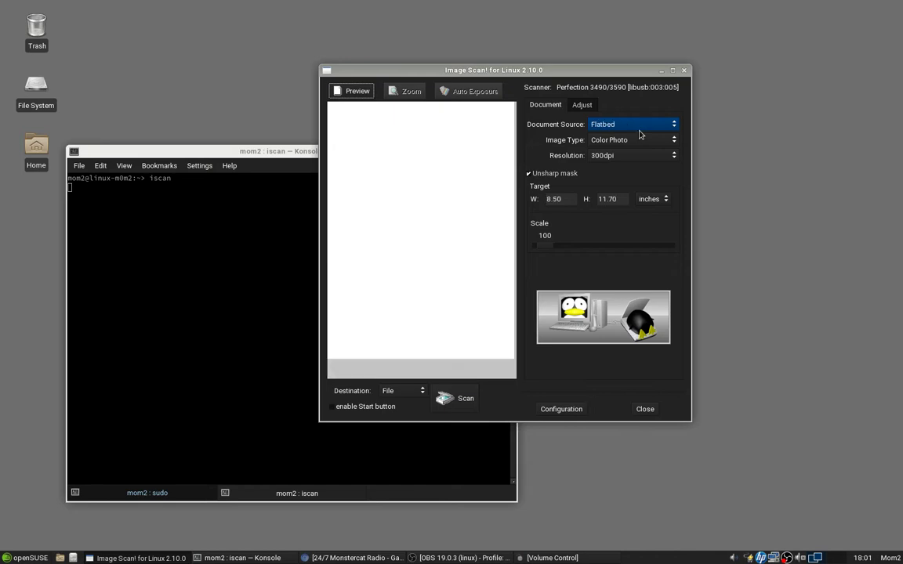
{"action": "left_click", "coordinate": [643, 126]}
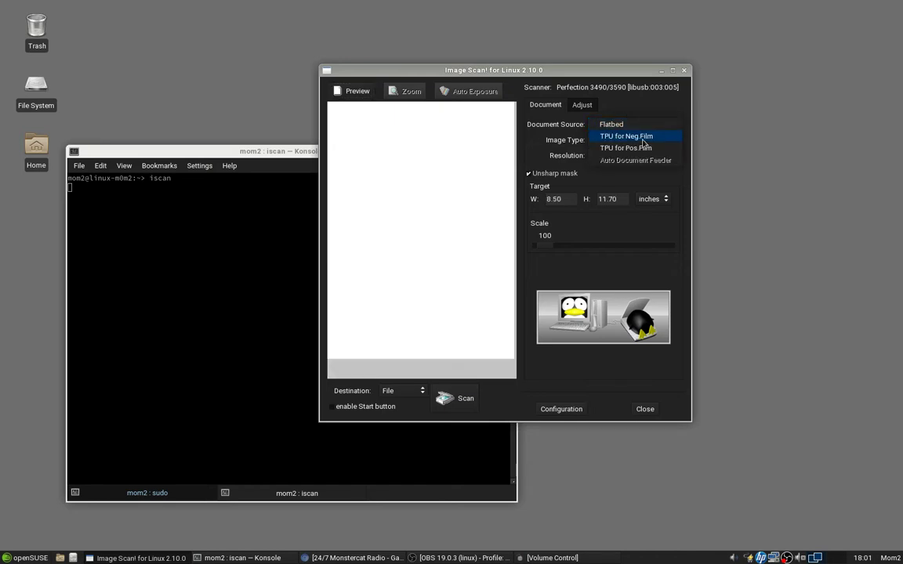
{"action": "left_click", "coordinate": [642, 147]}
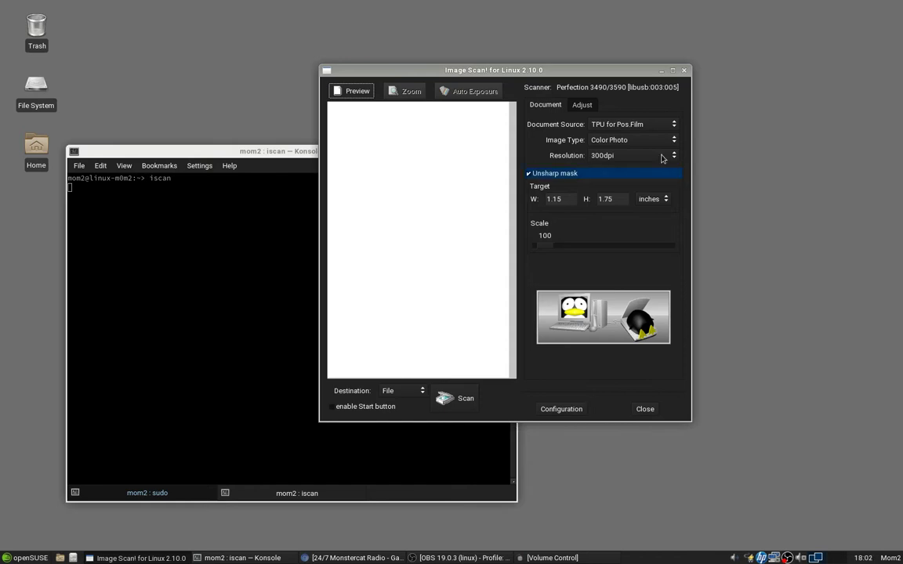
{"action": "left_click", "coordinate": [605, 142]}
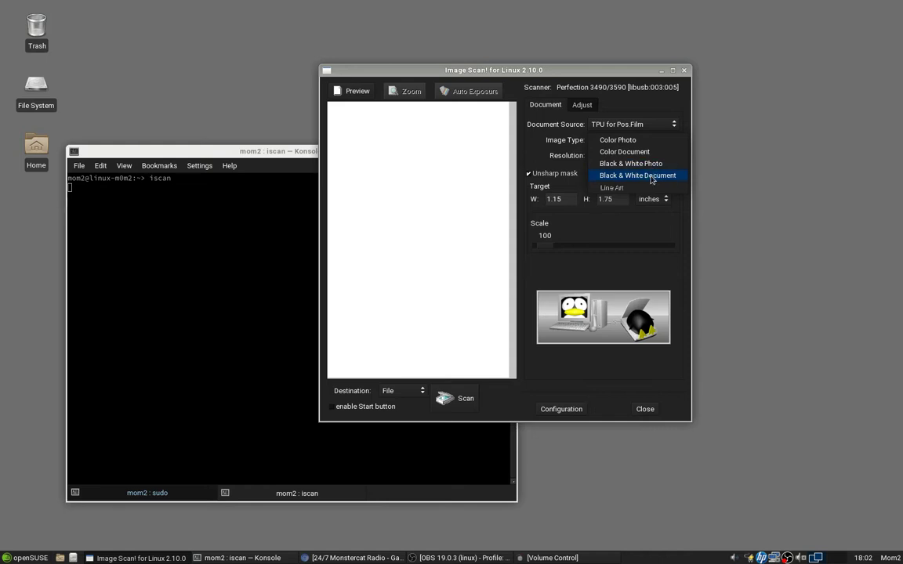
{"action": "left_click", "coordinate": [633, 142]}
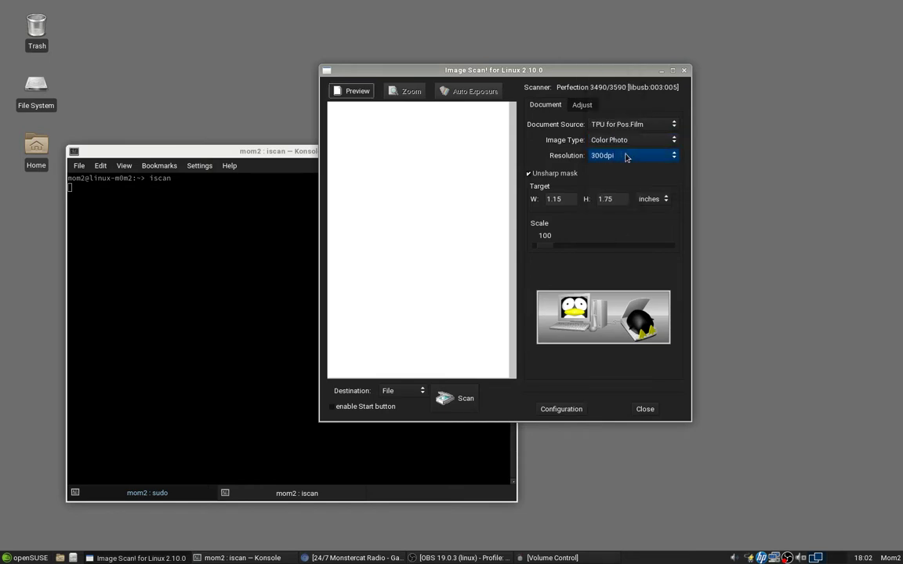
Step: Set the scan resolution to 3200dpi
{"action": "left_click", "coordinate": [627, 157]}
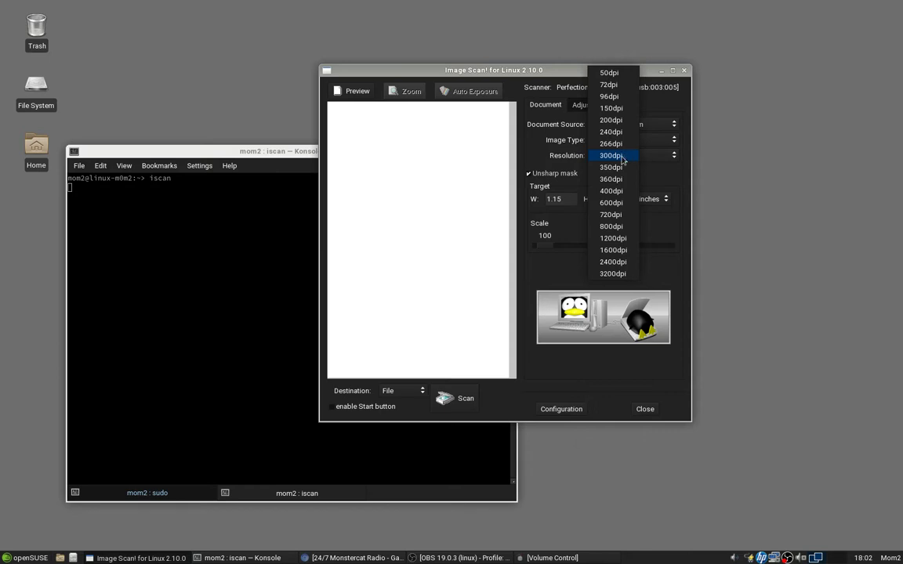
{"action": "left_click", "coordinate": [612, 202]}
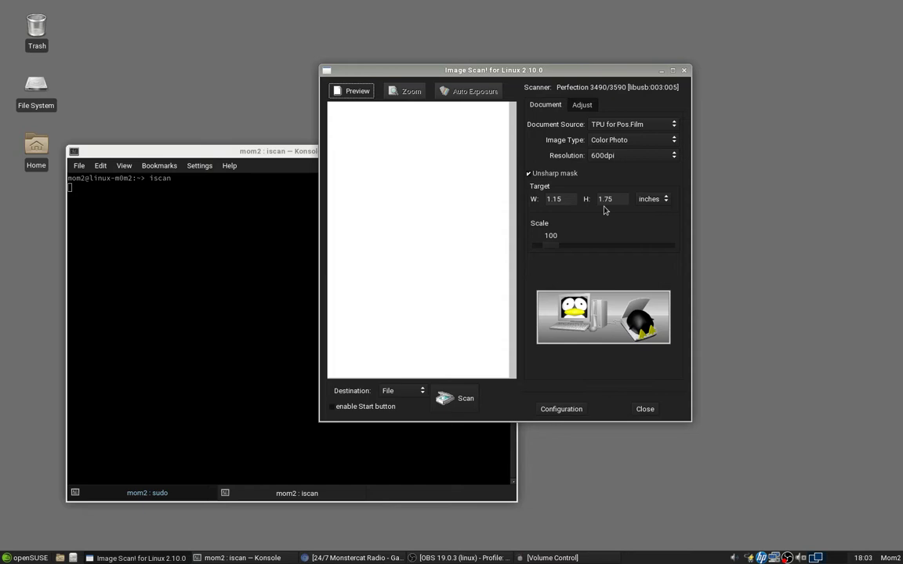
{"action": "left_click", "coordinate": [617, 157]}
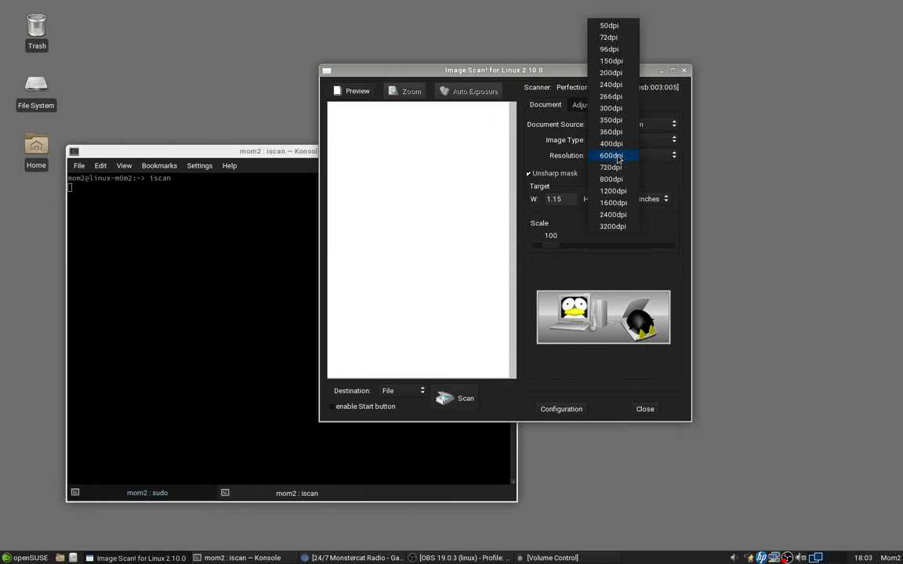
{"action": "left_click", "coordinate": [619, 228]}
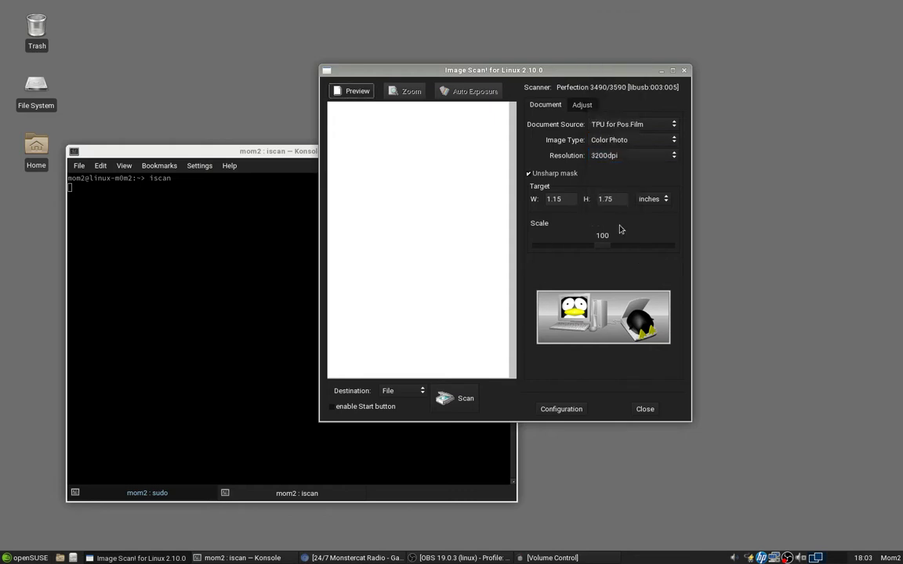
{"action": "left_click", "coordinate": [625, 155]}
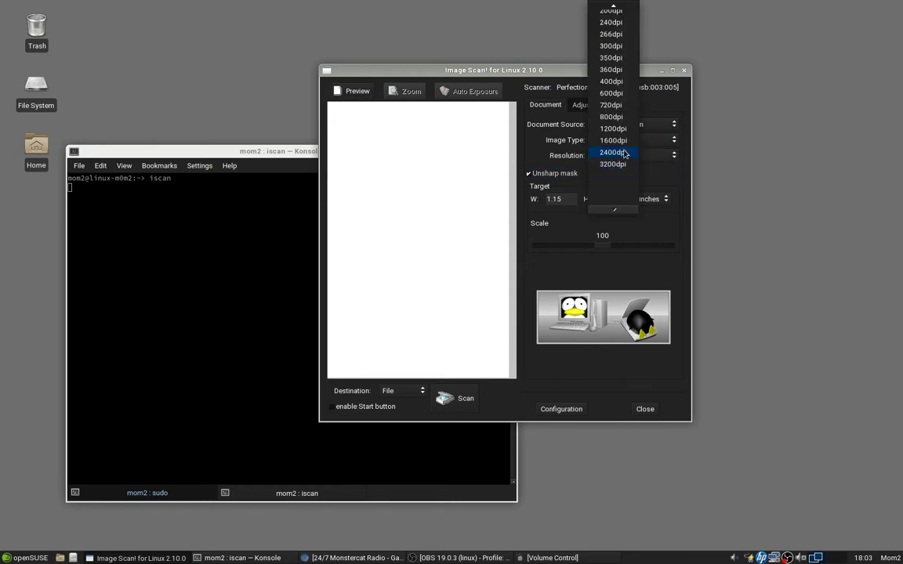
{"action": "left_click", "coordinate": [619, 92]}
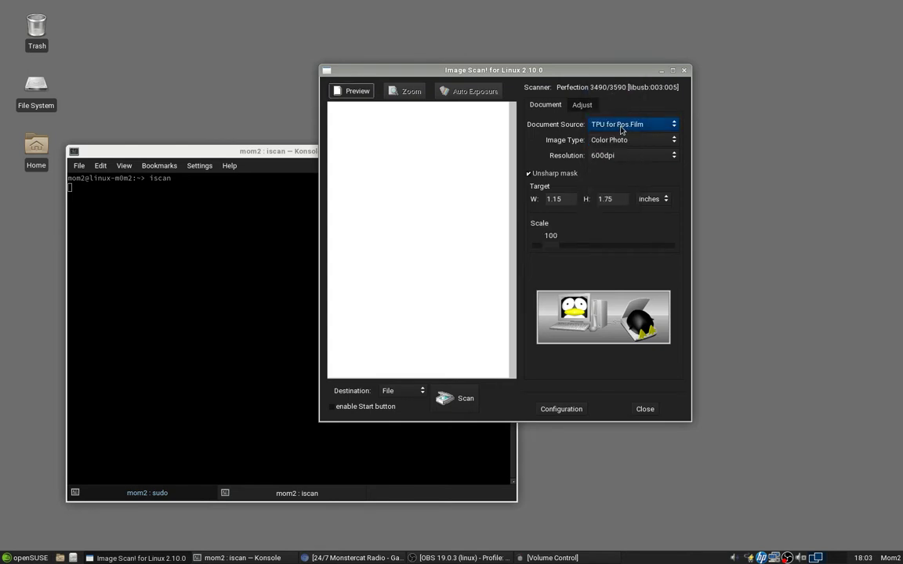
{"action": "left_click", "coordinate": [618, 159]}
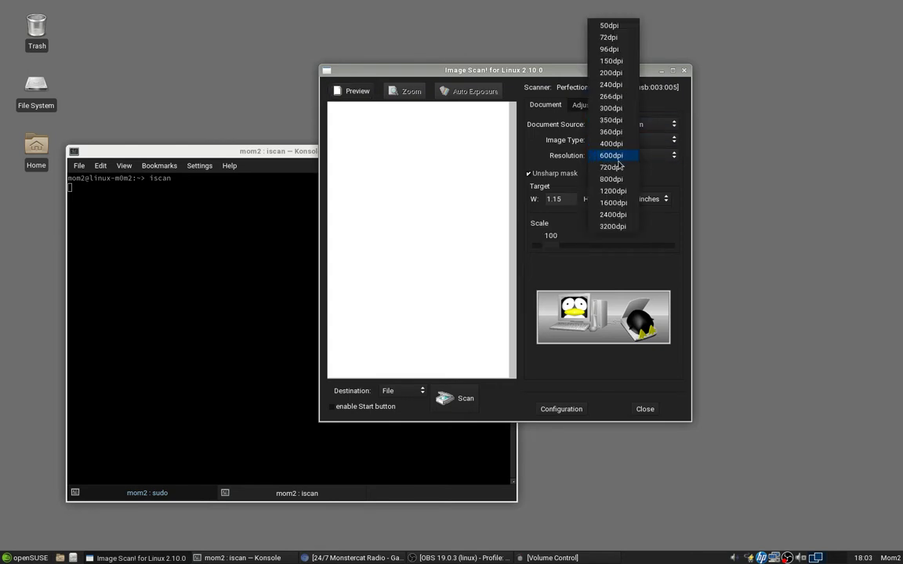
{"action": "left_click", "coordinate": [613, 227]}
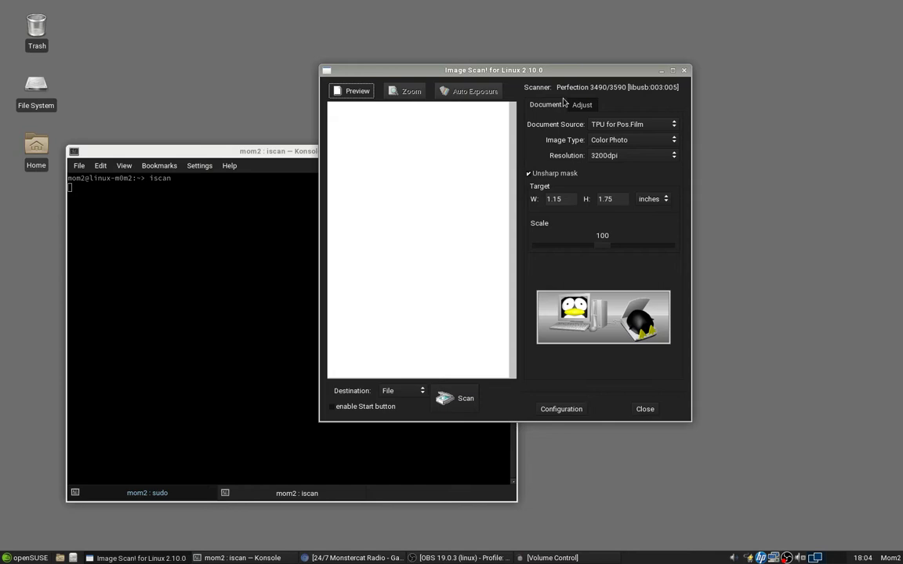
Step: Run a preview scan of the slide and repeat it once the slide has been flipped over on the scanner
{"action": "left_click", "coordinate": [359, 92]}
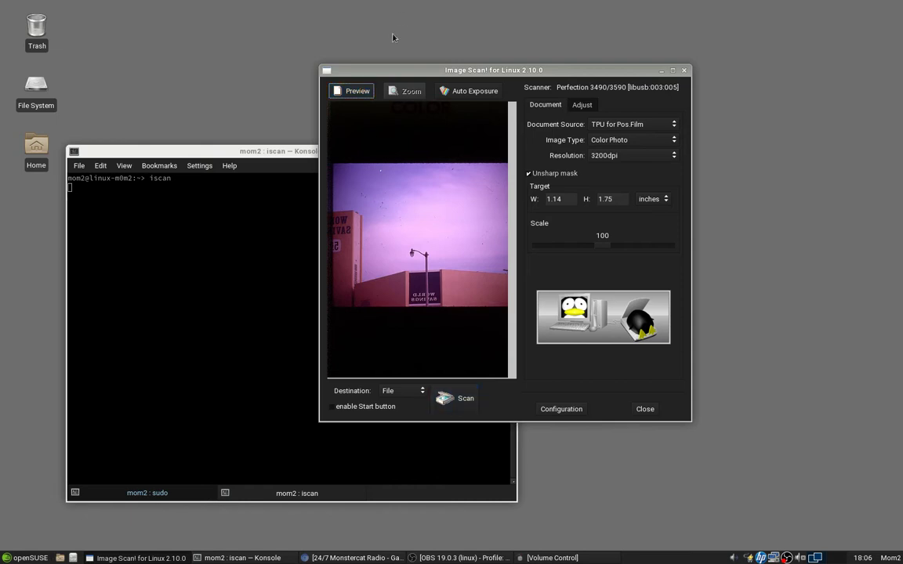
{"action": "left_click", "coordinate": [353, 91]}
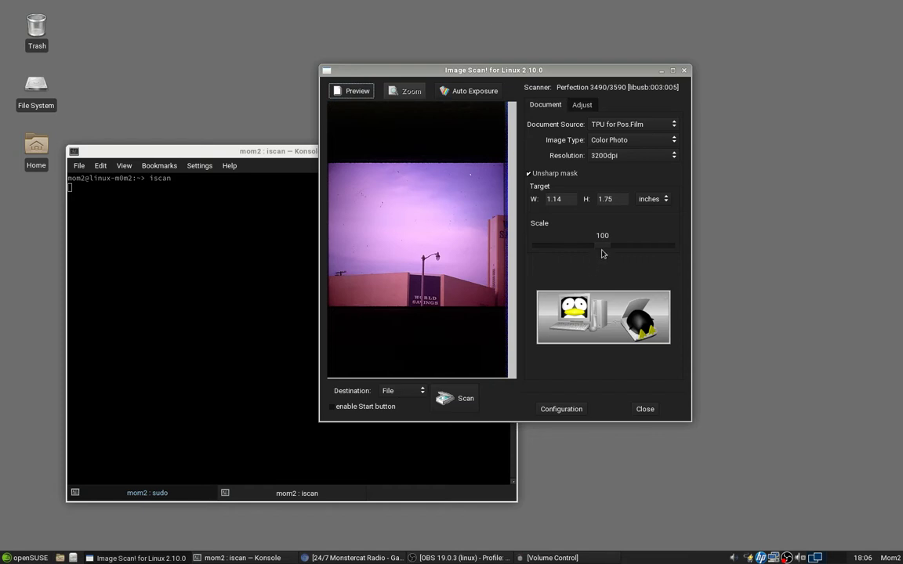
Step: Try reducing the scan scale to 73 and preview the slide again
{"action": "left_click_drag", "start_coordinate": [602, 247], "coordinate": [584, 249]}
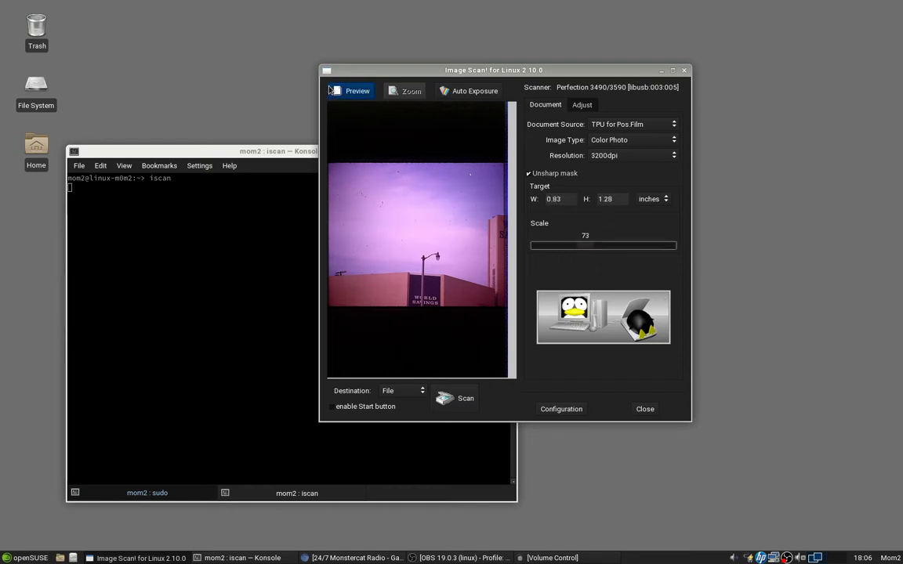
{"action": "left_click", "coordinate": [353, 91]}
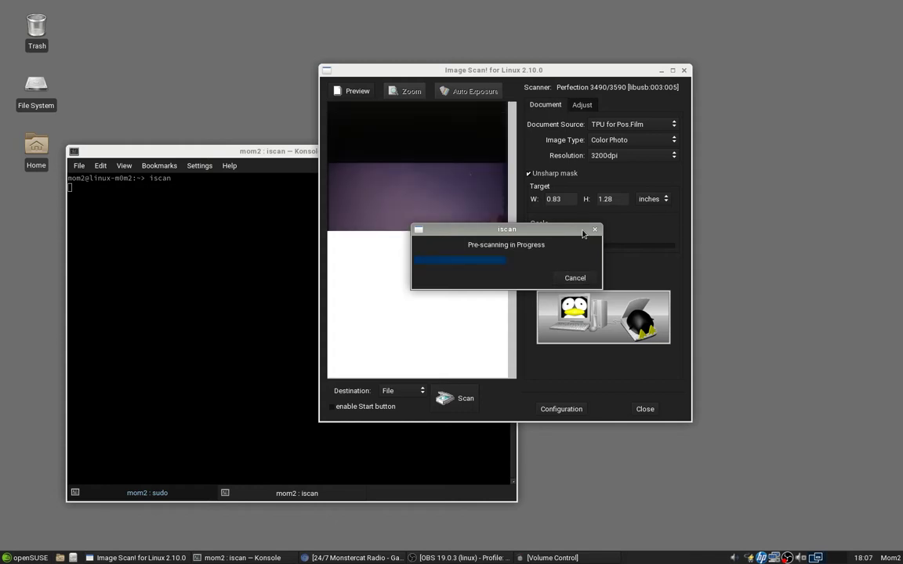
{"action": "left_click_drag", "start_coordinate": [543, 233], "coordinate": [612, 304]}
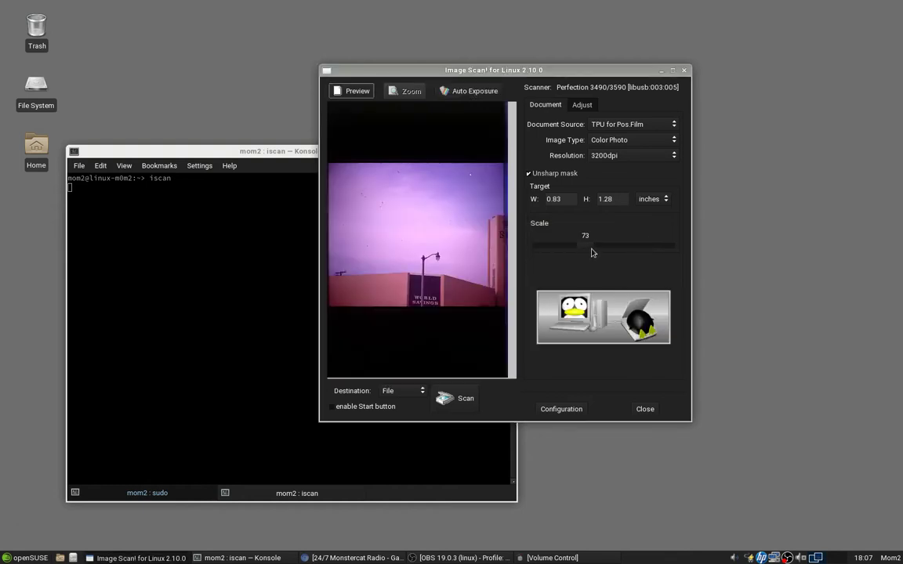
Step: Set the scan scale to 158 and refresh the slide preview
{"action": "left_click_drag", "start_coordinate": [578, 252], "coordinate": [643, 258]}
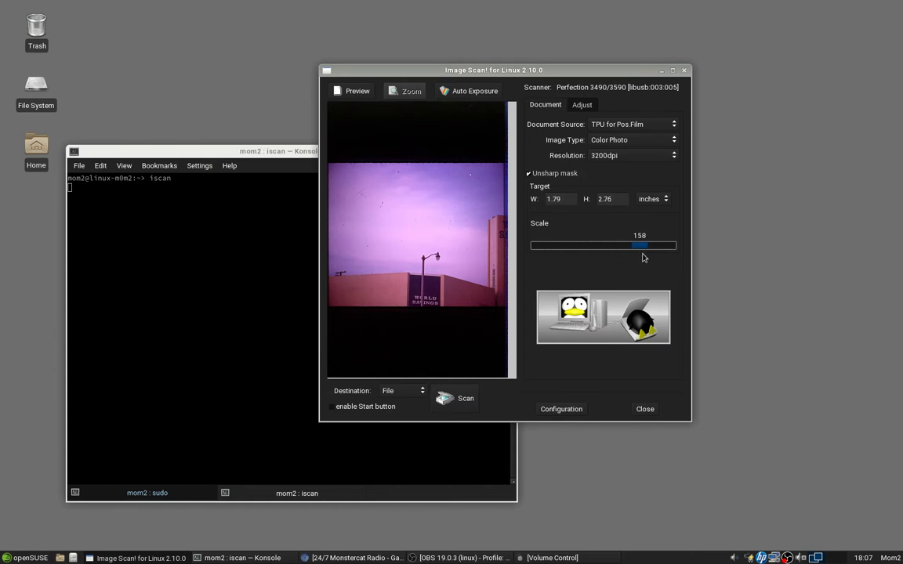
{"action": "left_click", "coordinate": [354, 91]}
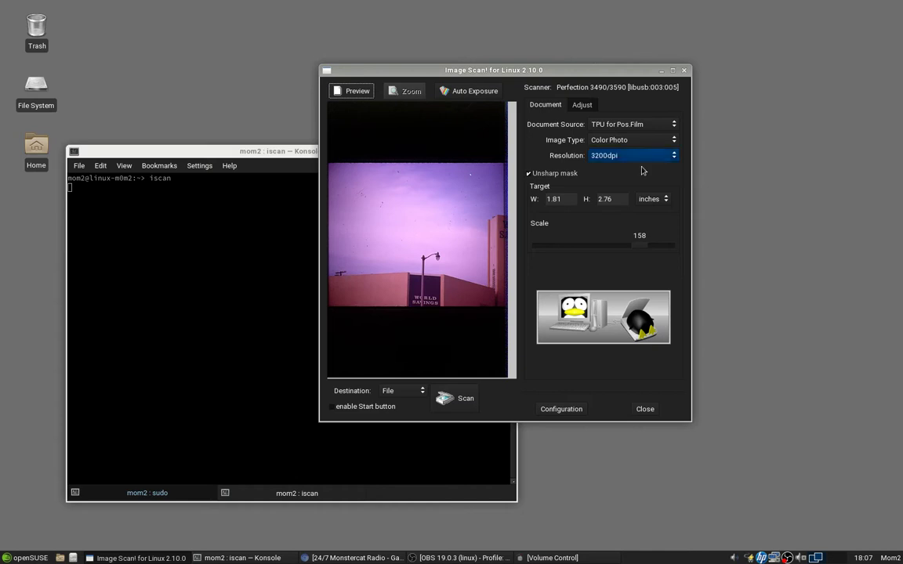
Step: Try image adjustments of gamma 2.65, highlight 165 and shadow 4 on the previewed slide
{"action": "left_click", "coordinate": [582, 104]}
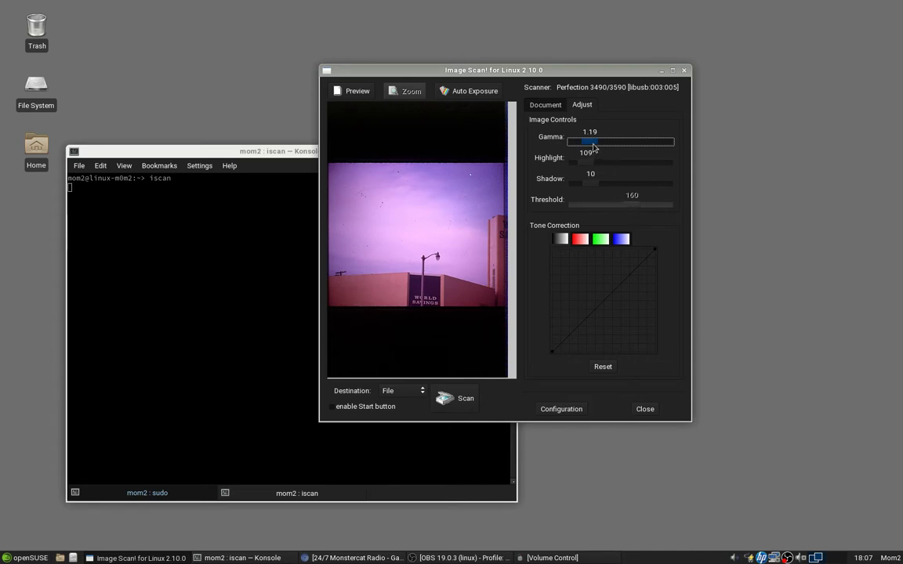
{"action": "left_click_drag", "start_coordinate": [594, 147], "coordinate": [591, 186]}
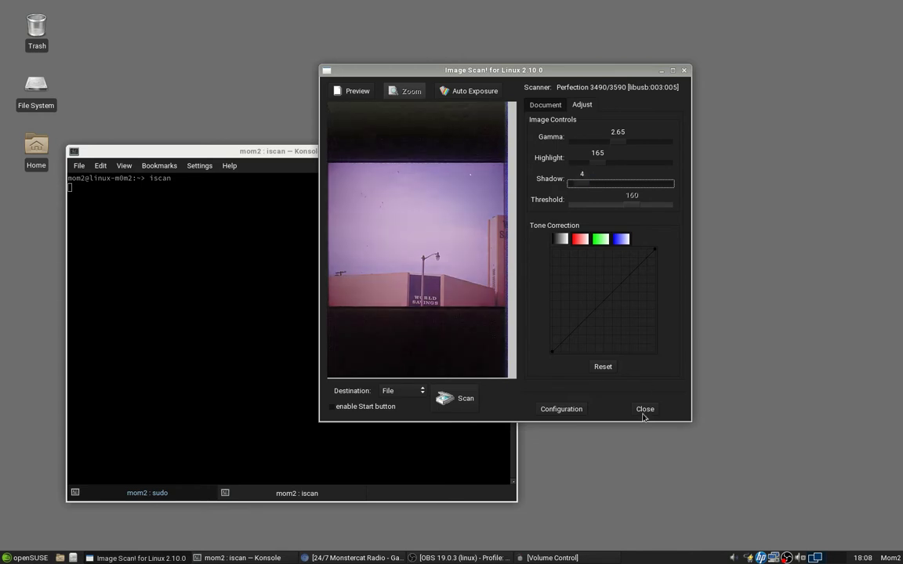
Step: Reset the tone correction curve and apply Auto Exposure to the previewed slide
{"action": "left_click", "coordinate": [610, 368]}
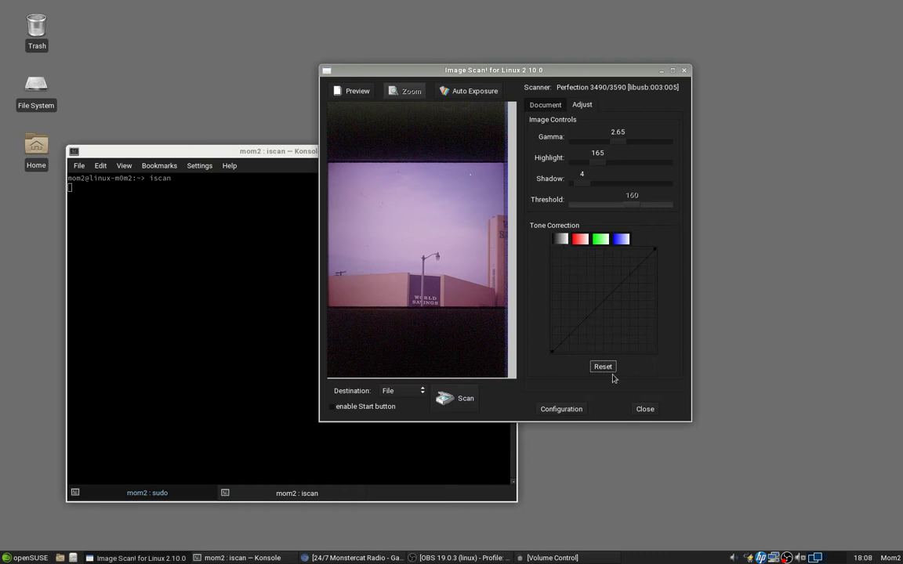
{"action": "left_click", "coordinate": [585, 181]}
{"action": "left_click", "coordinate": [470, 91]}
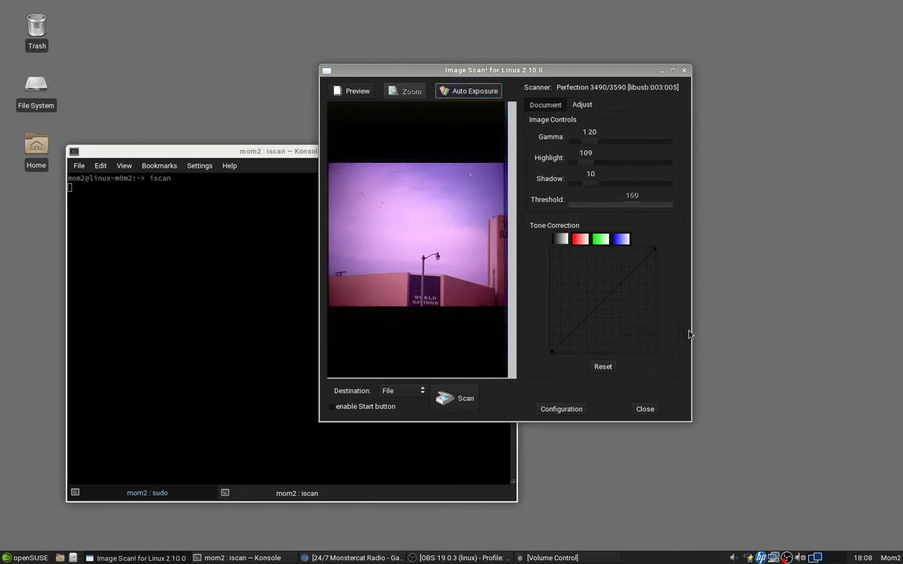
Step: Try bending the overall and red tone correction curves on the previewed slide, and reset the curves
{"action": "left_click", "coordinate": [560, 238]}
{"action": "left_click_drag", "start_coordinate": [574, 251], "coordinate": [590, 295]}
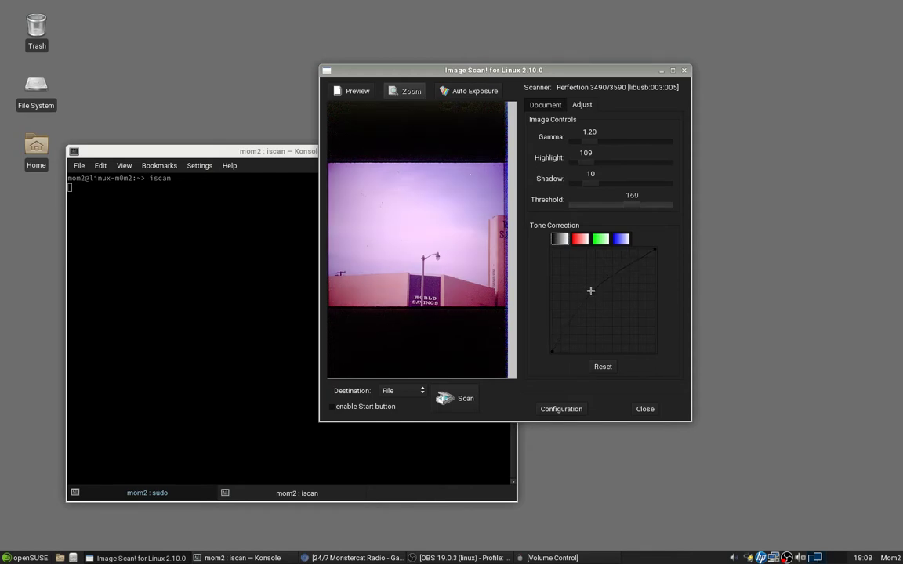
{"action": "left_click", "coordinate": [580, 239]}
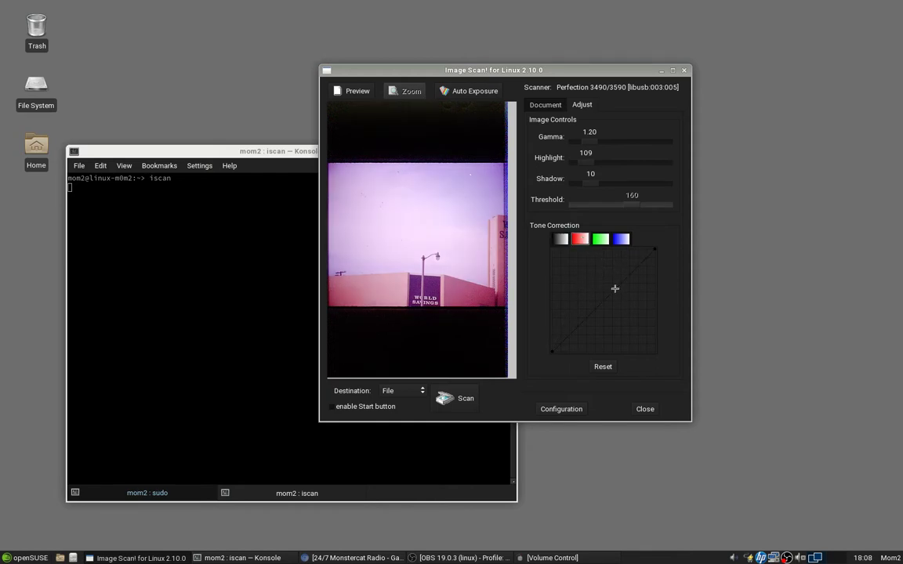
{"action": "mouse_move", "coordinate": [615, 288]}
{"action": "left_mouse_down"}
{"action": "mouse_move", "coordinate": [622, 308]}
{"action": "mouse_move", "coordinate": [595, 287]}
{"action": "mouse_move", "coordinate": [603, 298]}
{"action": "left_mouse_up"}
{"action": "left_click", "coordinate": [600, 366]}
{"action": "left_click", "coordinate": [607, 366]}
Step: Apply Auto Exposure to the slide and refresh its preview
{"action": "left_click", "coordinate": [464, 91]}
{"action": "left_click", "coordinate": [358, 91]}
Step: Start a scan to file, enlarge the save dialog and set the file type to JPEG
{"action": "left_click", "coordinate": [459, 404]}
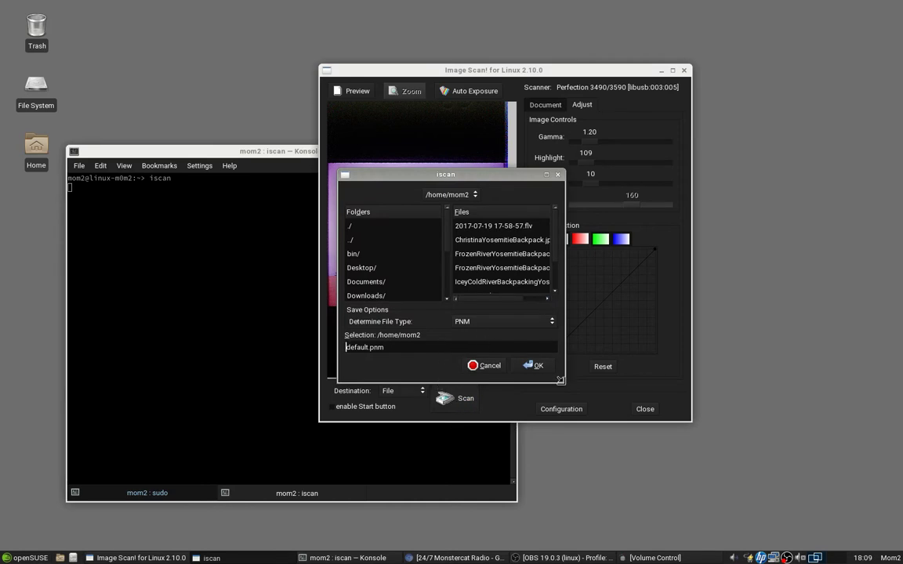
{"action": "left_click_drag", "start_coordinate": [560, 380], "coordinate": [811, 489]}
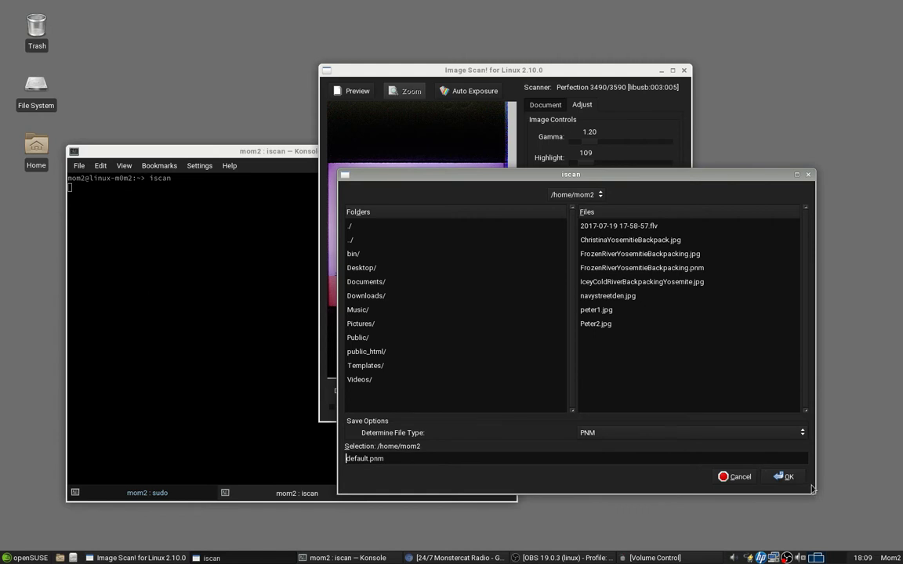
{"action": "left_click", "coordinate": [664, 438]}
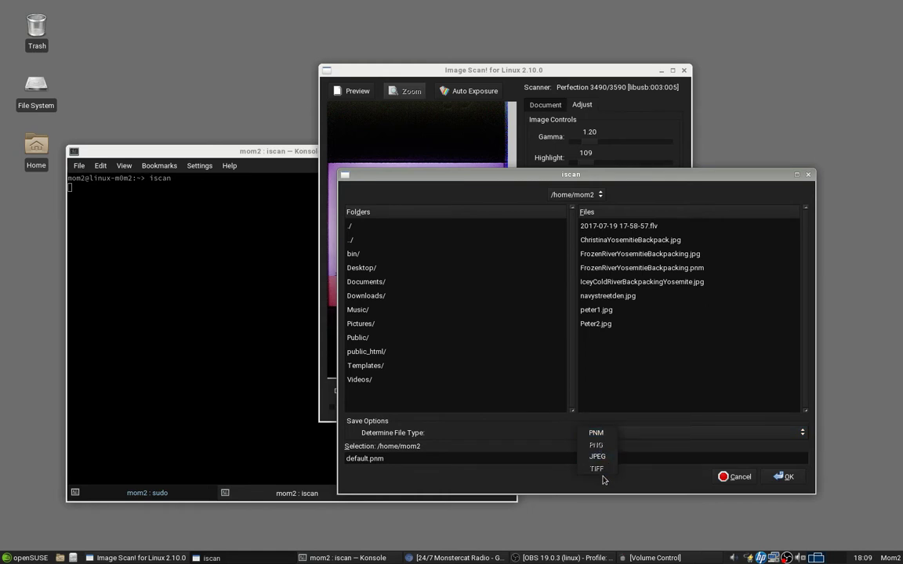
{"action": "left_click", "coordinate": [597, 456]}
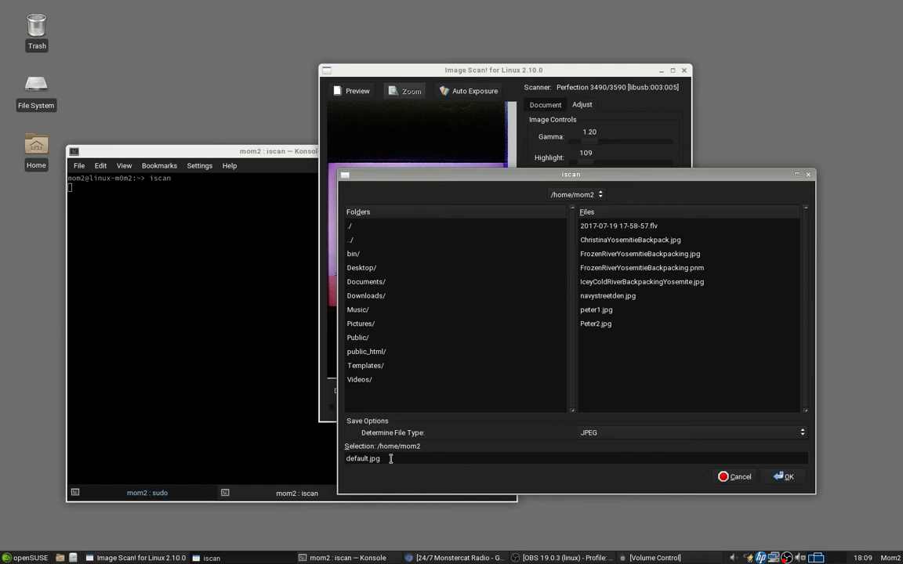
Step: Name the JPEG scan file WorldSavingsBank in the home folder and confirm to run the scan
{"action": "left_click_drag", "start_coordinate": [390, 459], "coordinate": [330, 410]}
{"action": "key", "text": "BackSpace"}
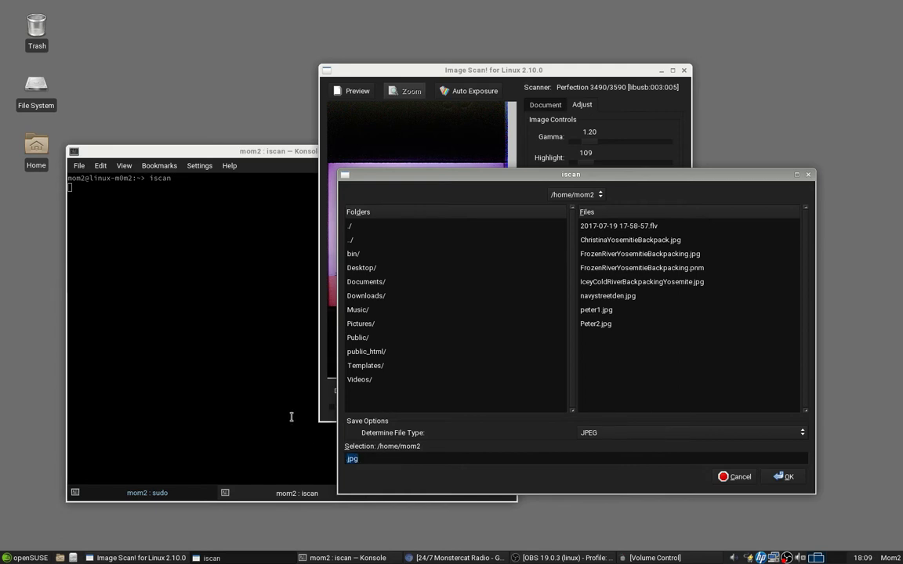
{"action": "key", "text": "Home"}
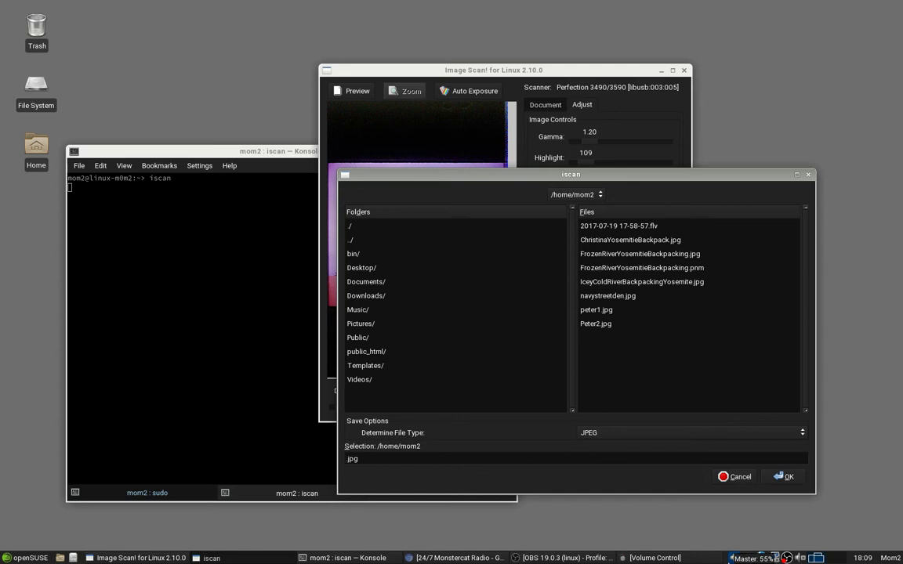
{"action": "type", "text": "W"}
{"action": "key", "text": "Left"}
{"action": "key", "text": "Left"}
{"action": "key", "text": "Left"}
{"action": "key", "text": "Left"}
{"action": "type", "text": "orldSavingsBank"}
{"action": "left_click", "coordinate": [784, 477]}
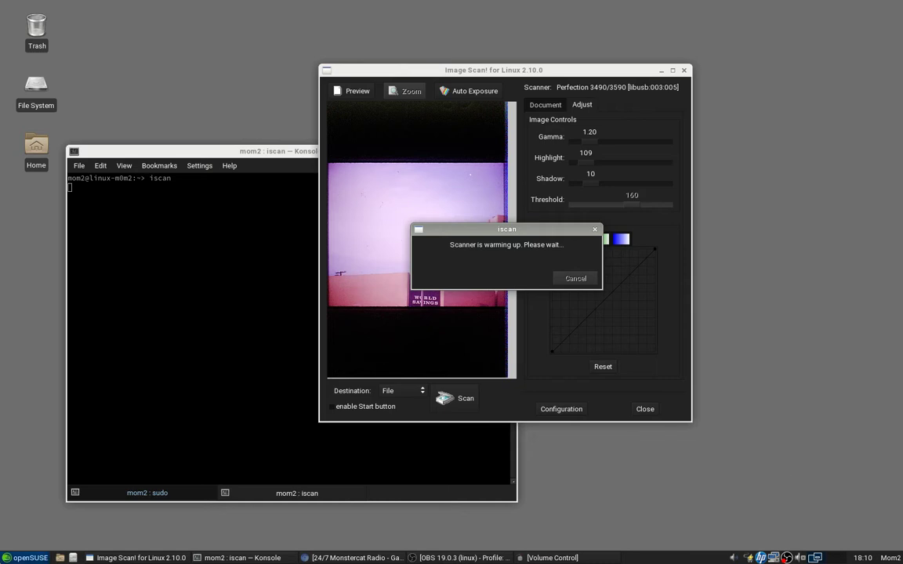
{"action": "left_click", "coordinate": [8, 558]}
{"action": "left_click", "coordinate": [7, 557]}
{"action": "left_click", "coordinate": [6, 556]}
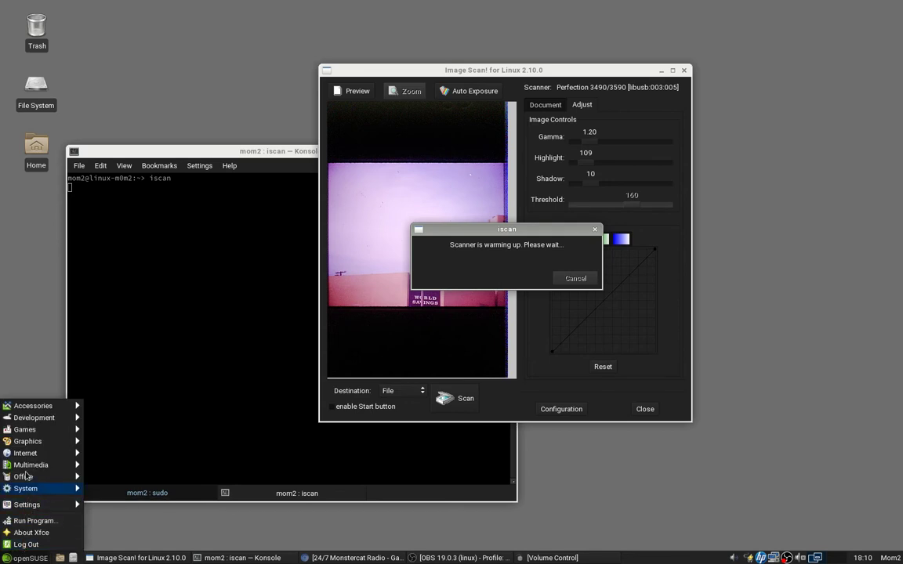
{"action": "mouse_move", "coordinate": [28, 441]}
{"action": "left_click", "coordinate": [117, 408]}
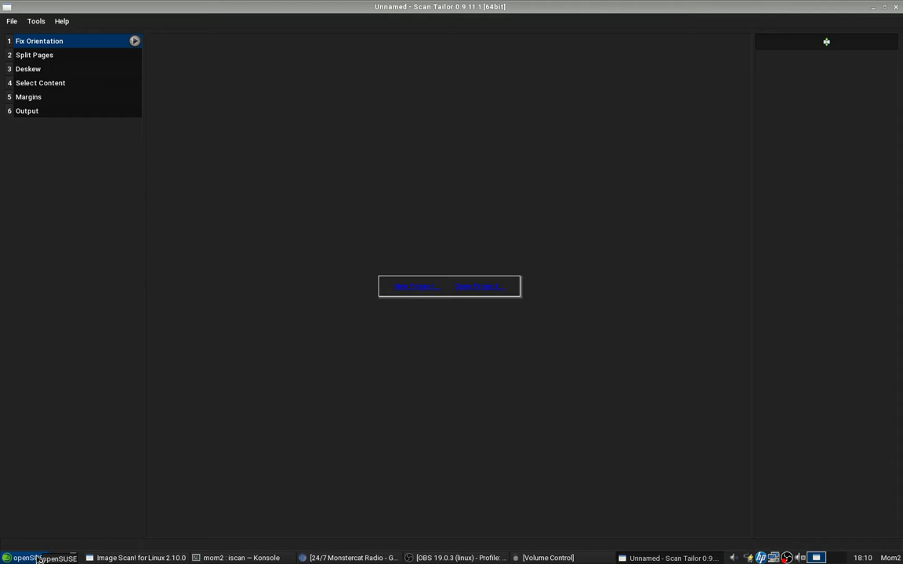
{"action": "left_click", "coordinate": [895, 7]}
Step: Launch GIMP by running the program gimp-2.8 while the slide is being scanned
{"action": "left_click", "coordinate": [19, 558]}
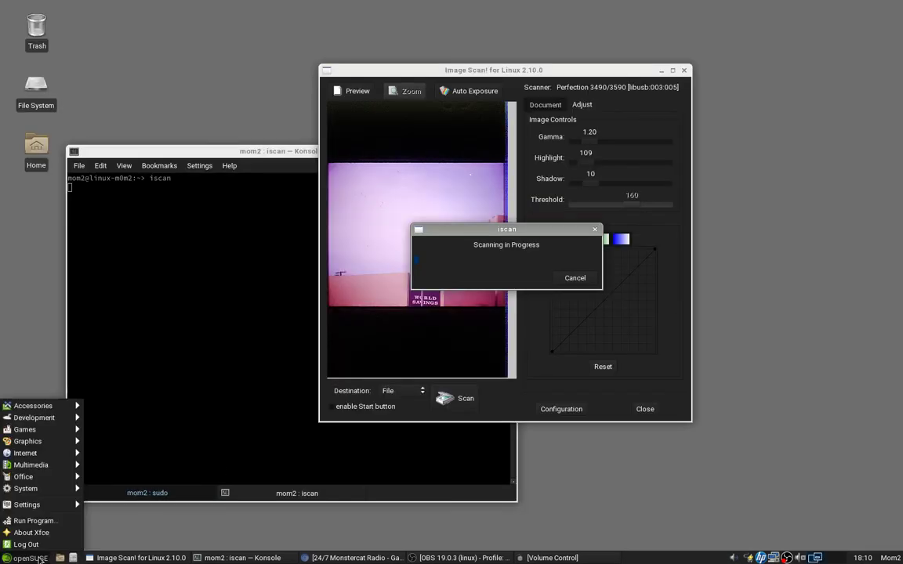
{"action": "left_click", "coordinate": [53, 522]}
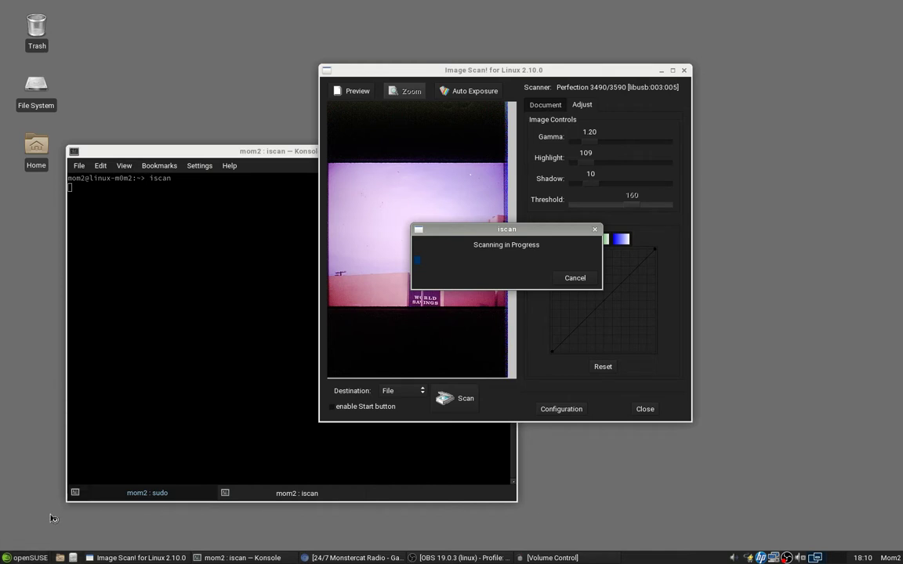
{"action": "type", "text": "gimp-2.8"}
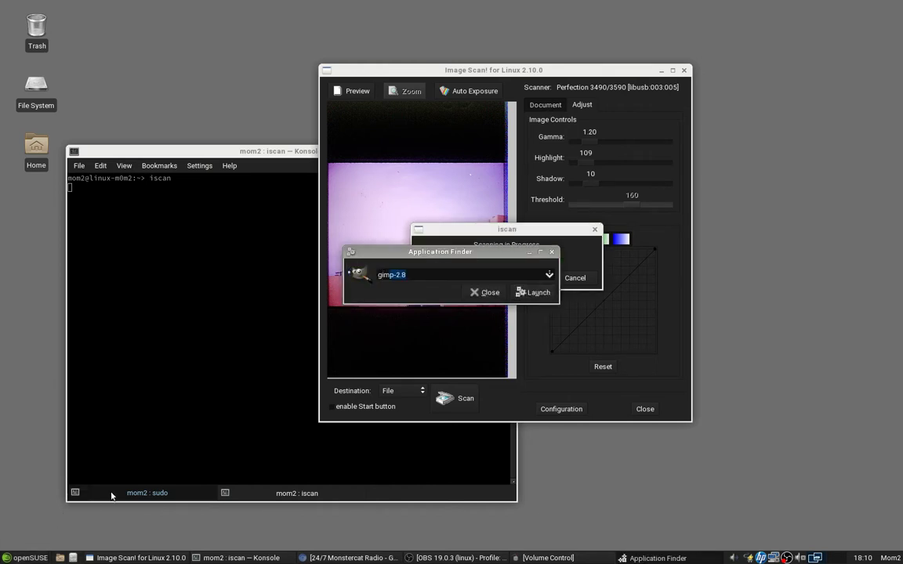
{"action": "key", "text": "Return"}
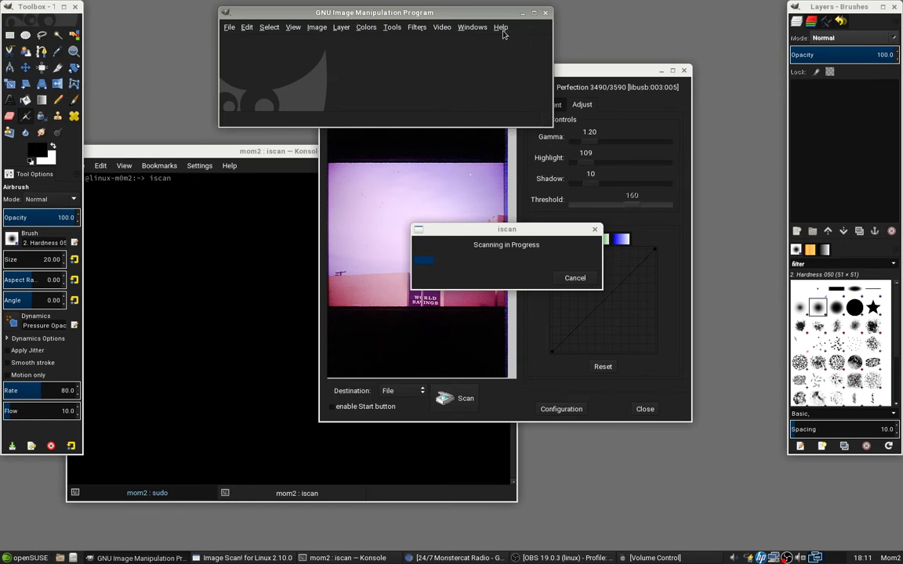
Step: Search GIMP's Plug-In Browser for iscan and examine the Scanning (iscan) plug-in's details
{"action": "left_click", "coordinate": [500, 27]}
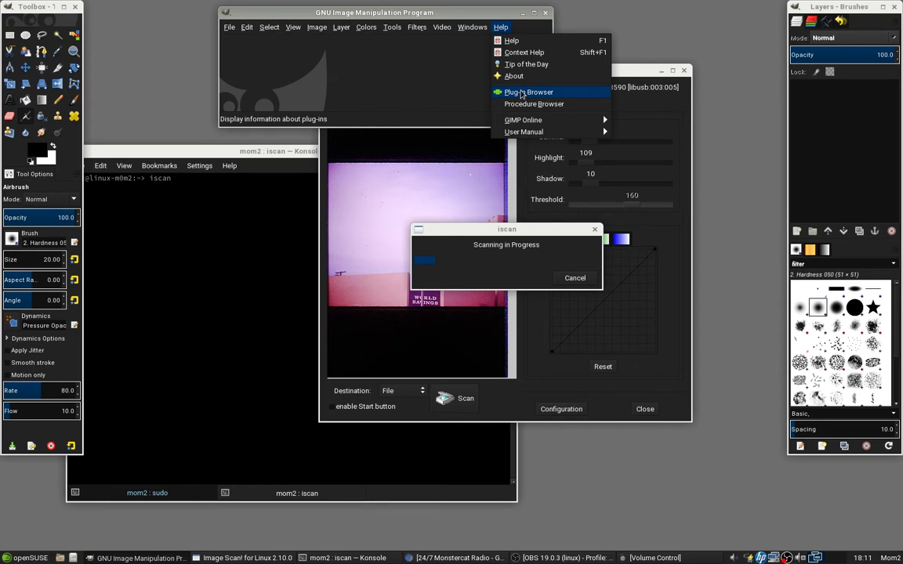
{"action": "left_click", "coordinate": [510, 93]}
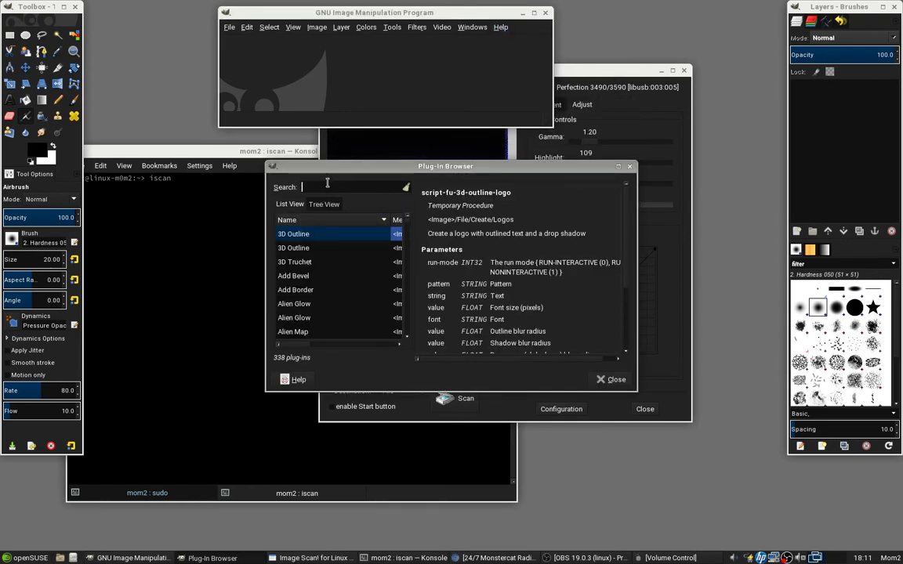
{"action": "type", "text": "iscan"}
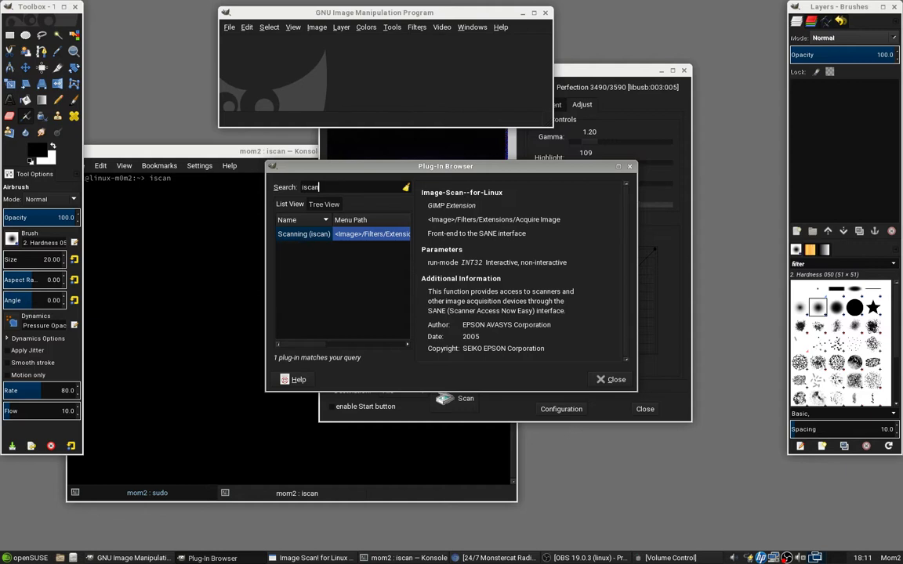
{"action": "left_click", "coordinate": [318, 237]}
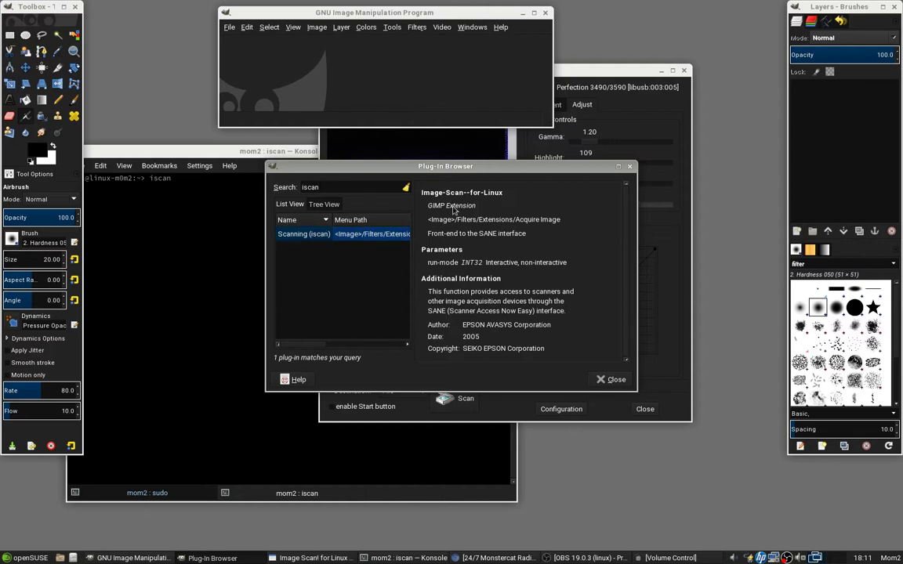
Step: Try to start the Scanning (iscan) plug-in from GIMP's image acquisition filters
{"action": "left_click", "coordinate": [409, 28]}
{"action": "left_click", "coordinate": [410, 28]}
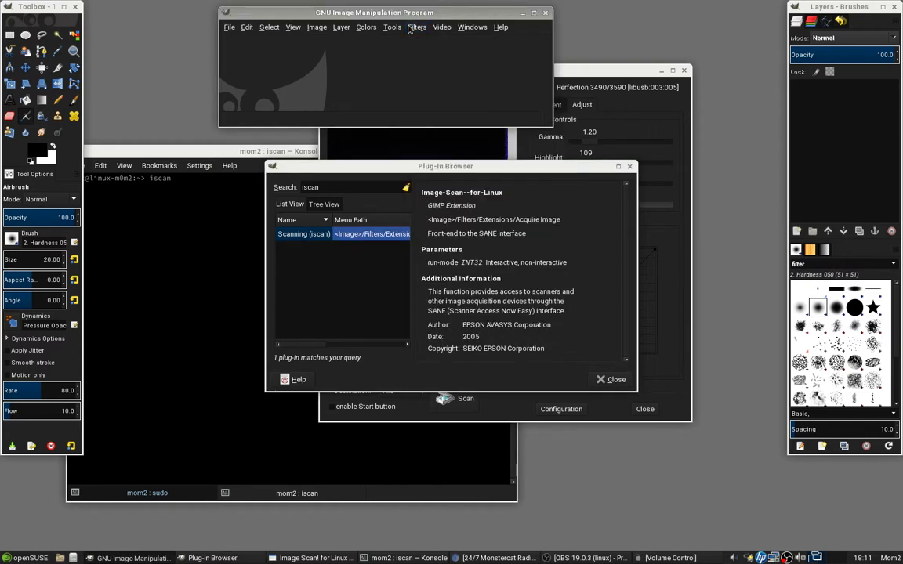
{"action": "left_click", "coordinate": [409, 29]}
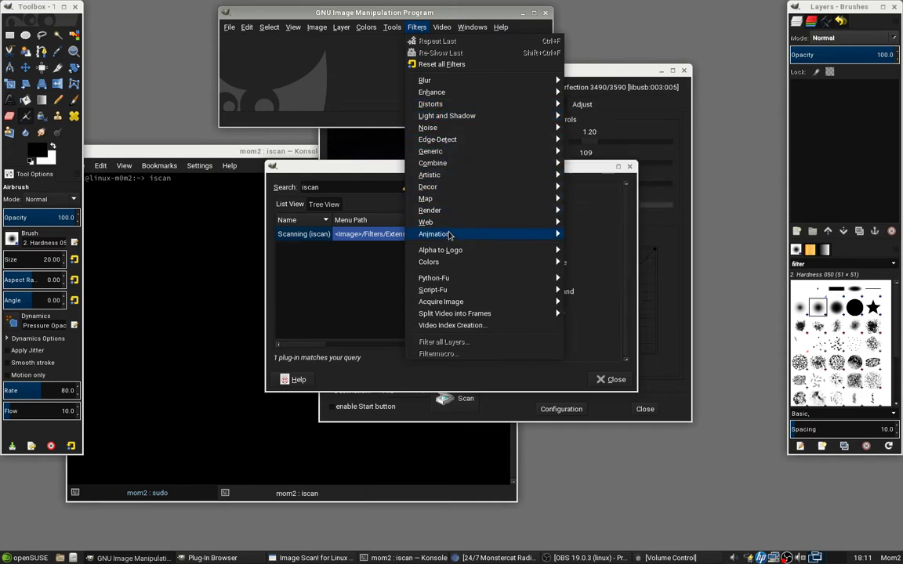
{"action": "mouse_move", "coordinate": [455, 304]}
{"action": "left_click", "coordinate": [588, 305]}
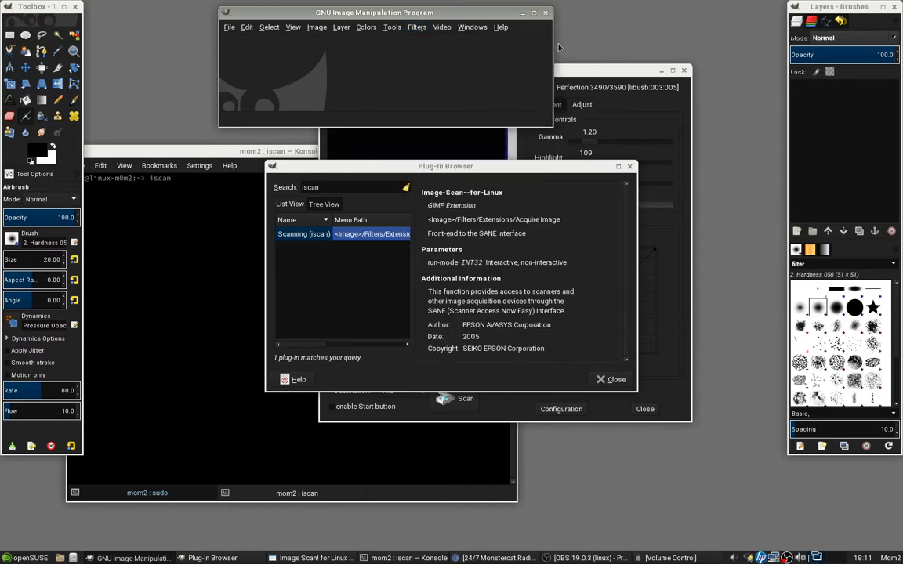
Step: Switch back to Image Scan! for Linux and close it once the scan is done
{"action": "left_click", "coordinate": [585, 69]}
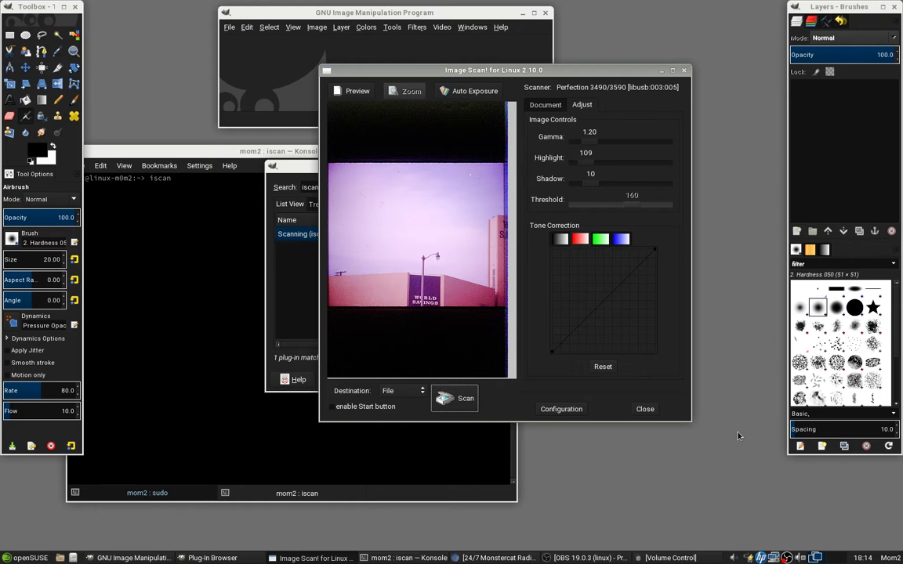
{"action": "left_click", "coordinate": [642, 408]}
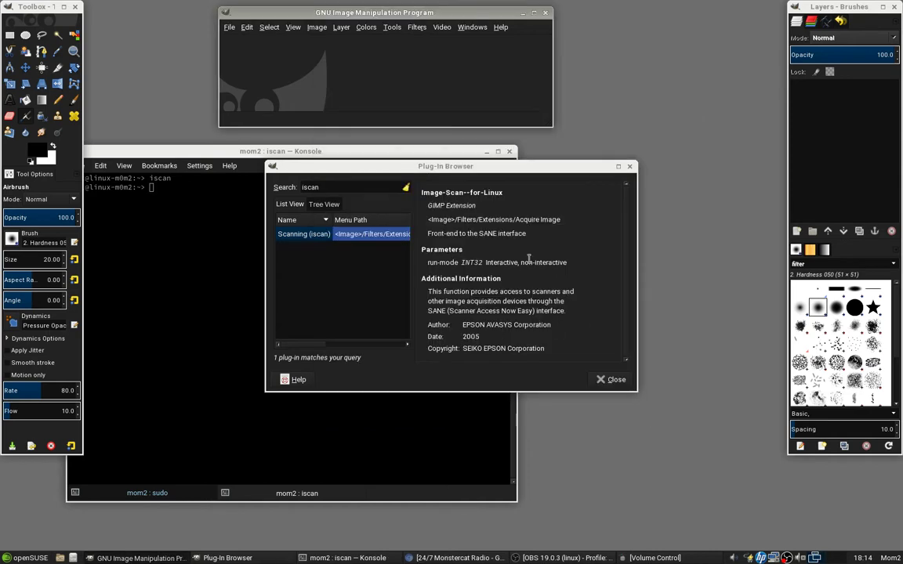
Step: Check again whether GIMP's Scanning (iscan) command is available, and close the Plug-In Browser
{"action": "left_click", "coordinate": [417, 27]}
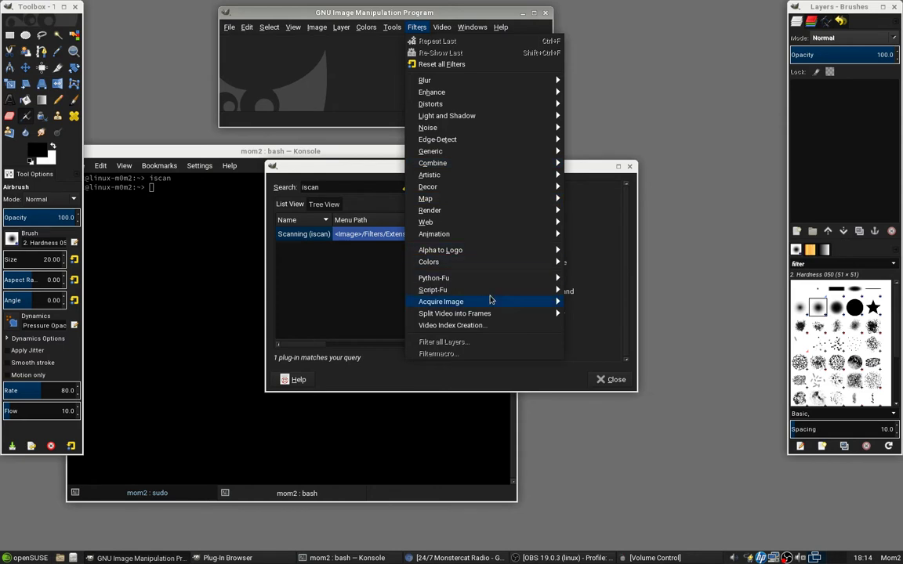
{"action": "mouse_move", "coordinate": [471, 302]}
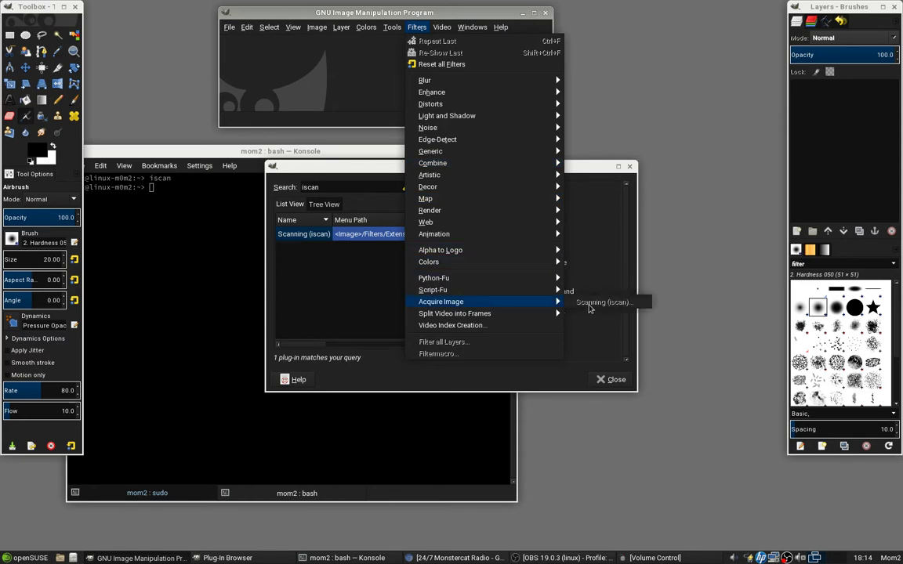
{"action": "left_click", "coordinate": [612, 245]}
{"action": "left_click", "coordinate": [608, 380]}
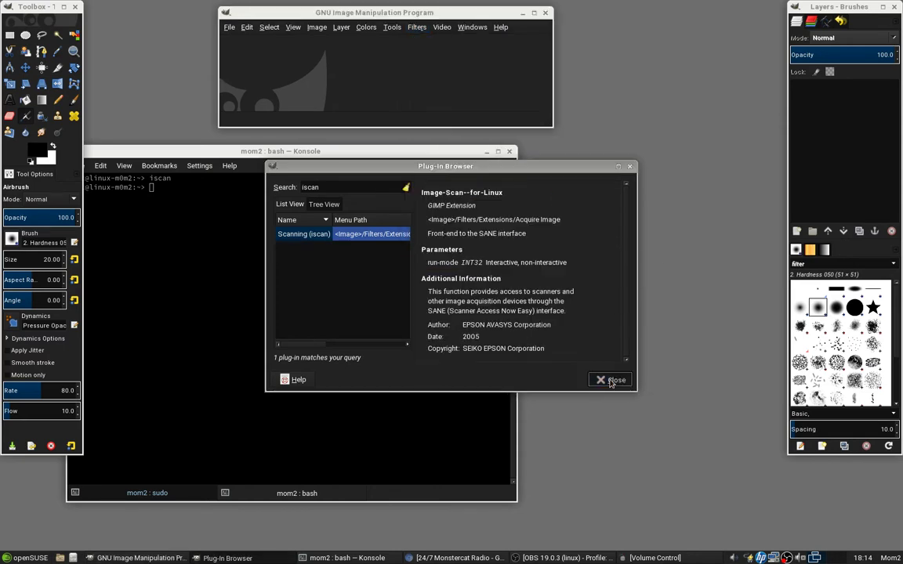
Step: Look up GIMP's help for the Scanning (iscan) command, and close the help browser
{"action": "left_click", "coordinate": [417, 29]}
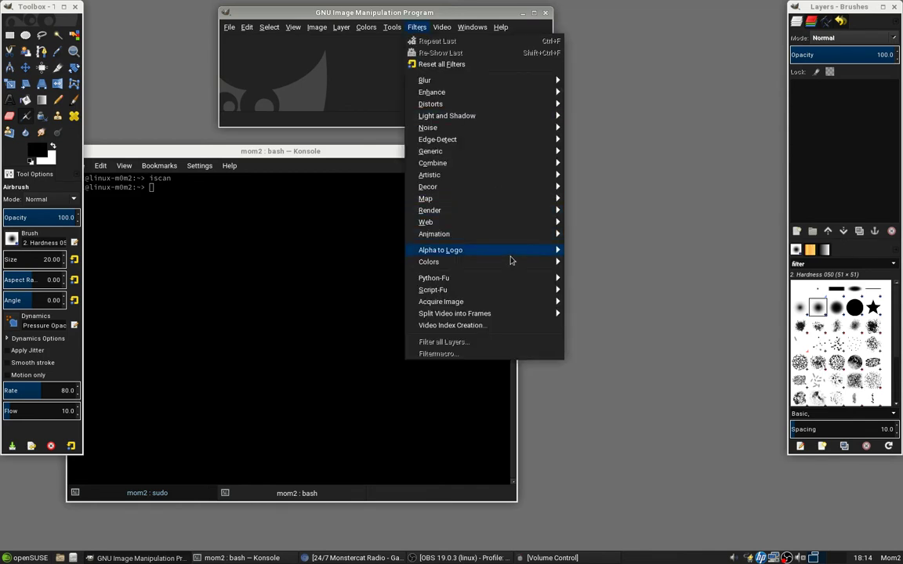
{"action": "mouse_move", "coordinate": [525, 291]}
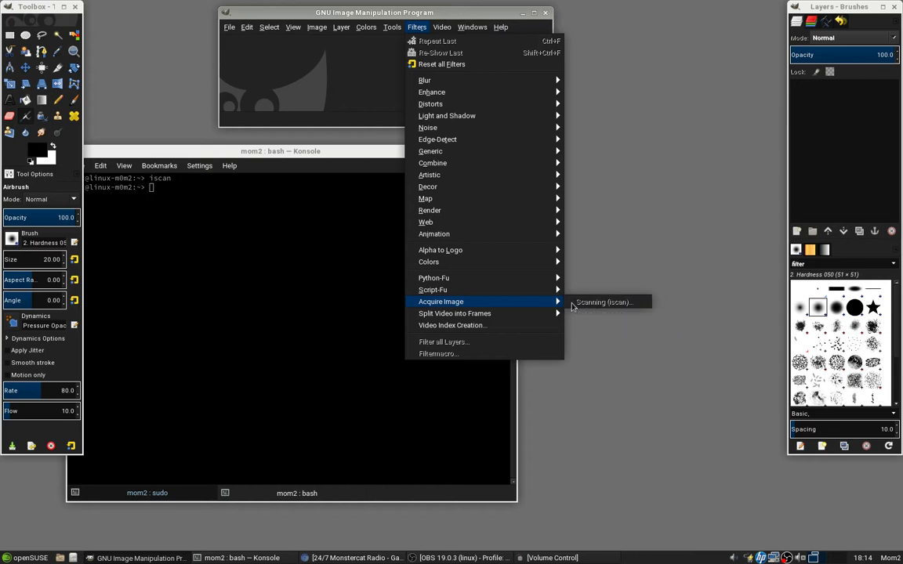
{"action": "key", "text": "F1"}
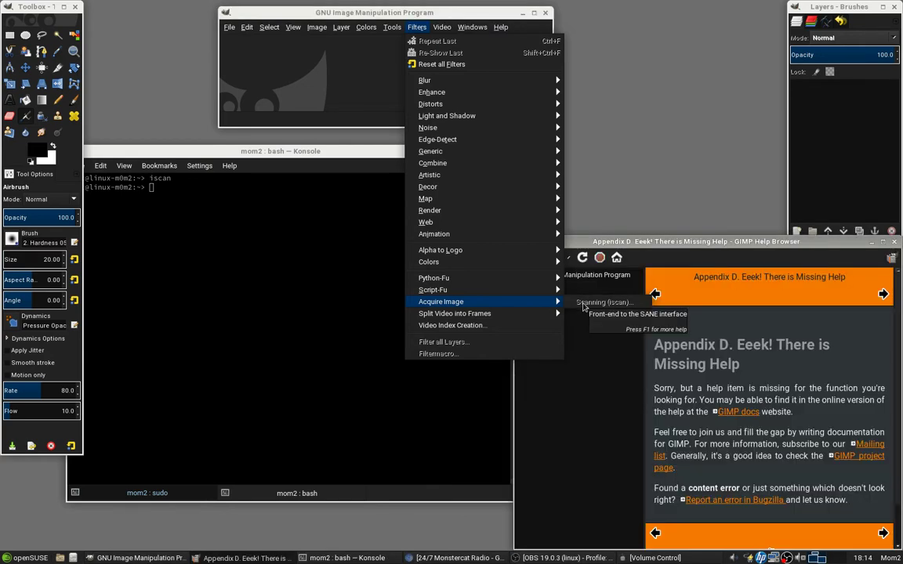
{"action": "left_click", "coordinate": [565, 226]}
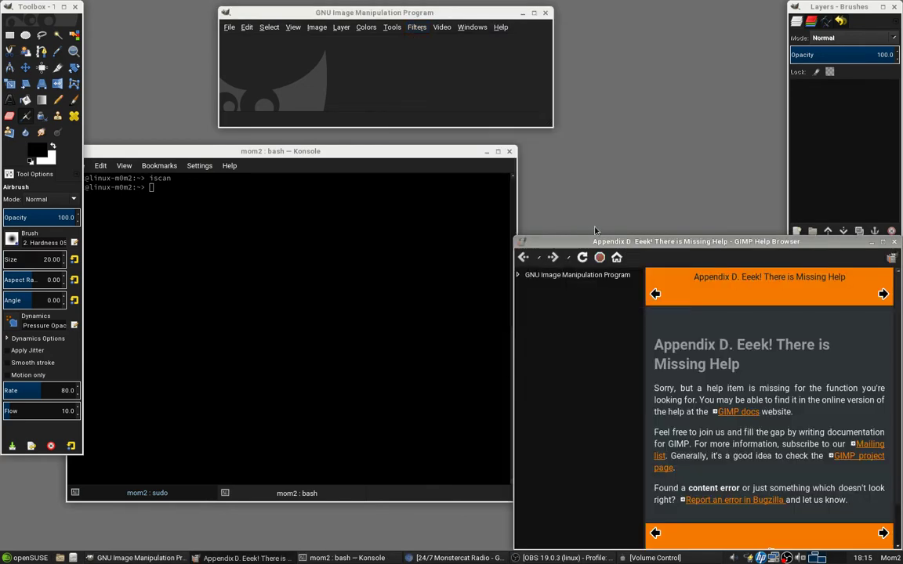
{"action": "mouse_move", "coordinate": [614, 244]}
{"action": "left_mouse_down"}
{"action": "mouse_move", "coordinate": [597, 253]}
{"action": "mouse_move", "coordinate": [489, 128]}
{"action": "left_mouse_up"}
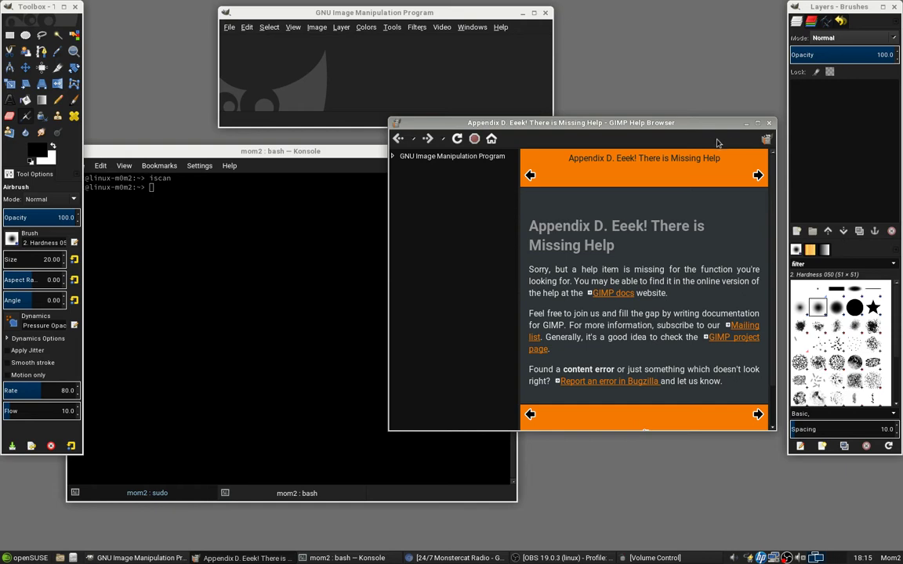
{"action": "left_click", "coordinate": [771, 123]}
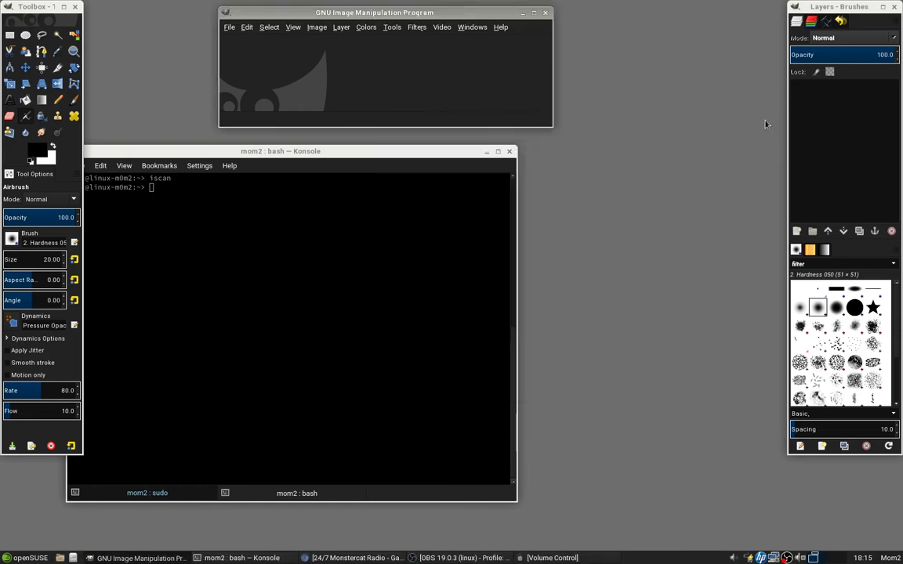
Step: Open the scanned slide WorldSavingsBank.jpg from the home folder
{"action": "left_click", "coordinate": [228, 27]}
{"action": "left_click", "coordinate": [229, 28]}
{"action": "left_click", "coordinate": [229, 27]}
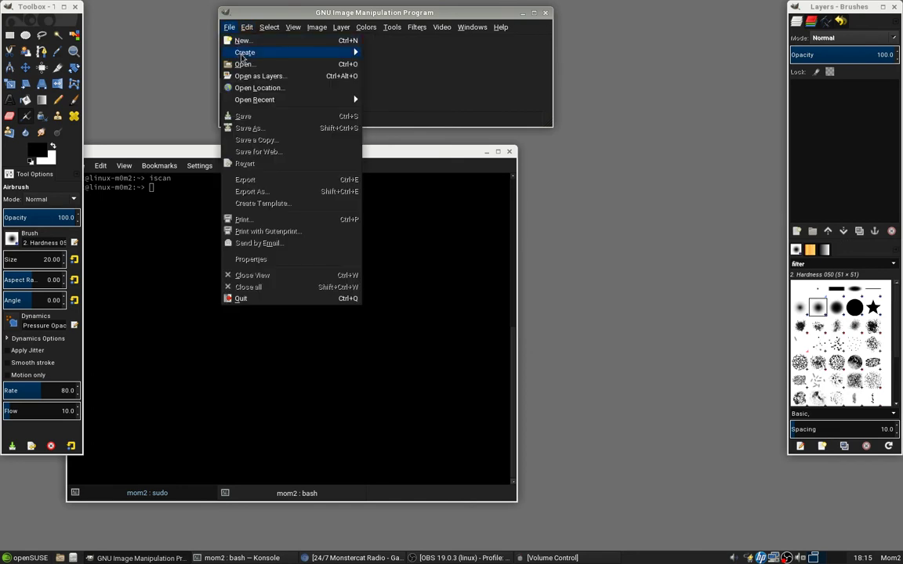
{"action": "left_click", "coordinate": [244, 70]}
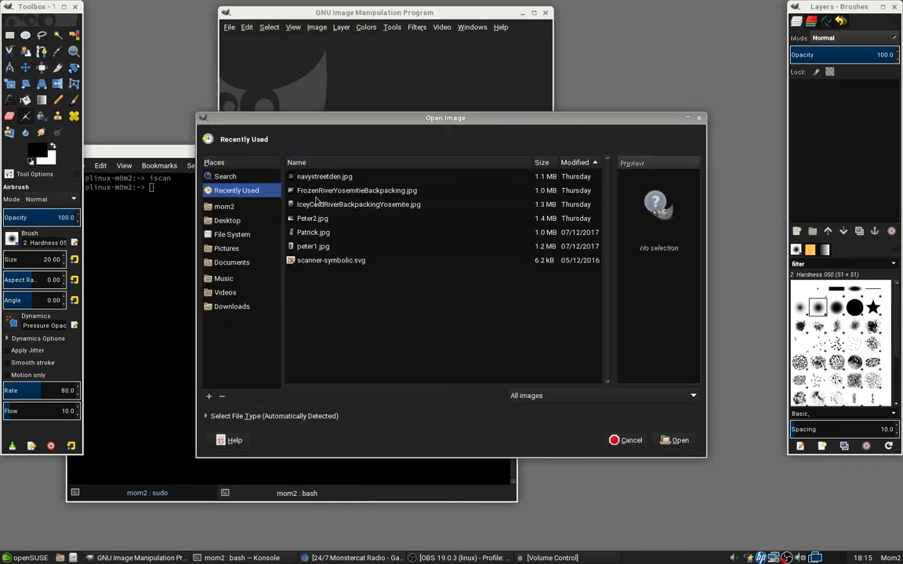
{"action": "left_click", "coordinate": [232, 212]}
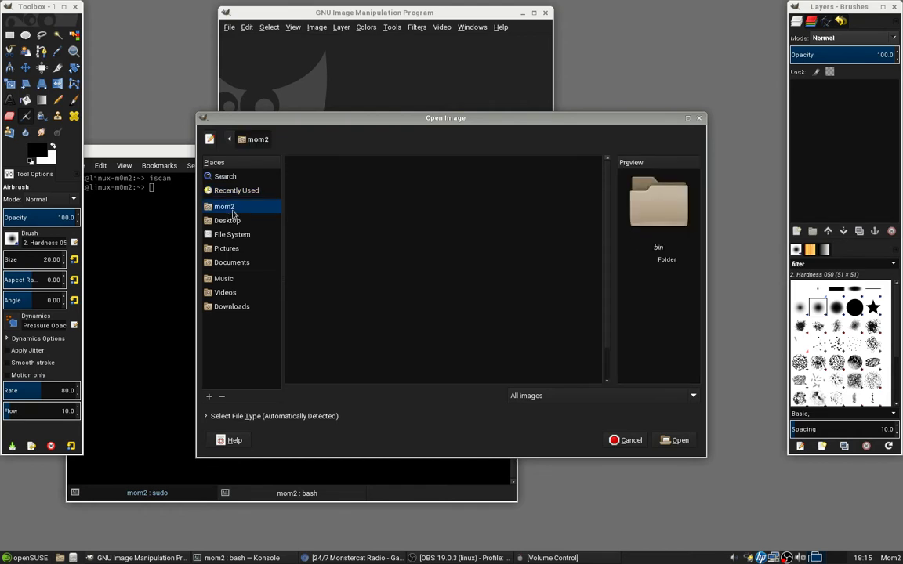
{"action": "scroll", "coordinate": [444, 236], "scroll_direction": "down", "scroll_amount": 3}
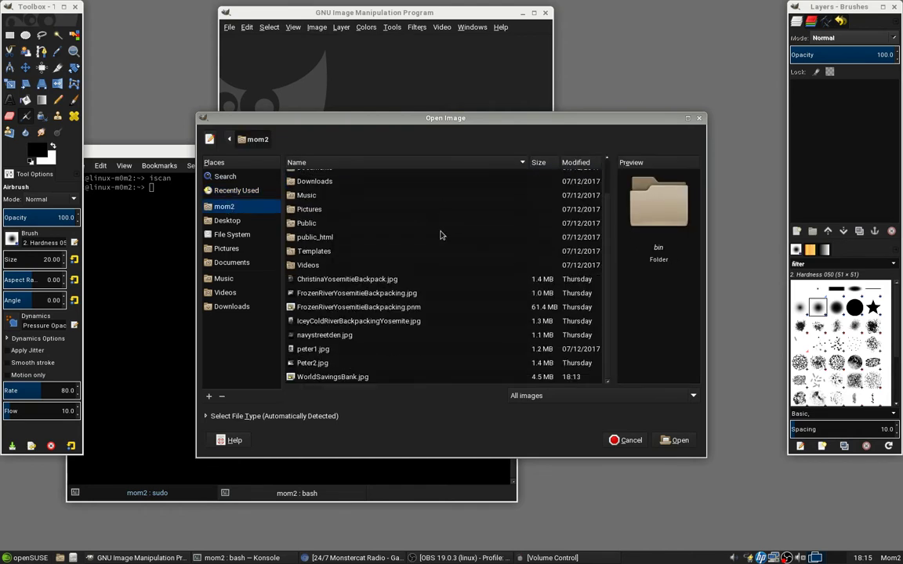
{"action": "left_click", "coordinate": [339, 377]}
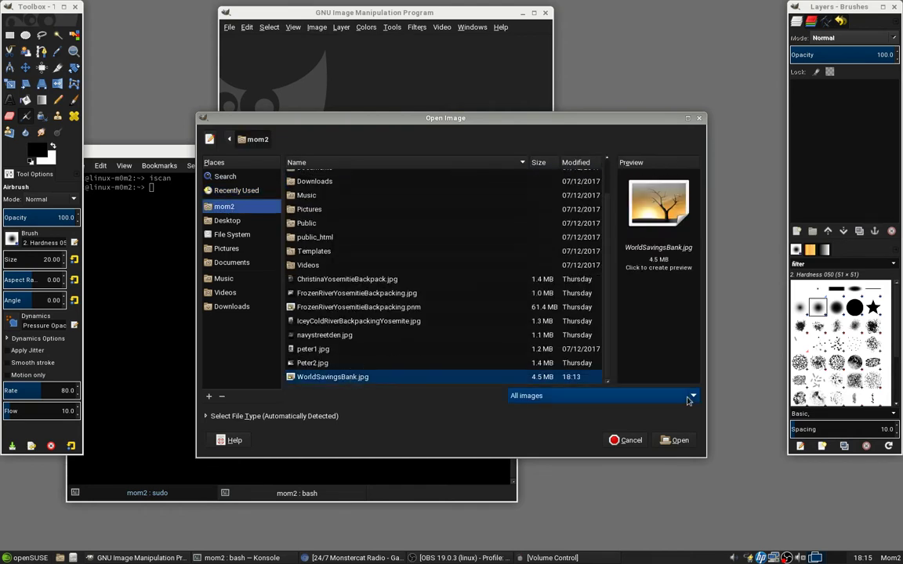
{"action": "left_click", "coordinate": [678, 441]}
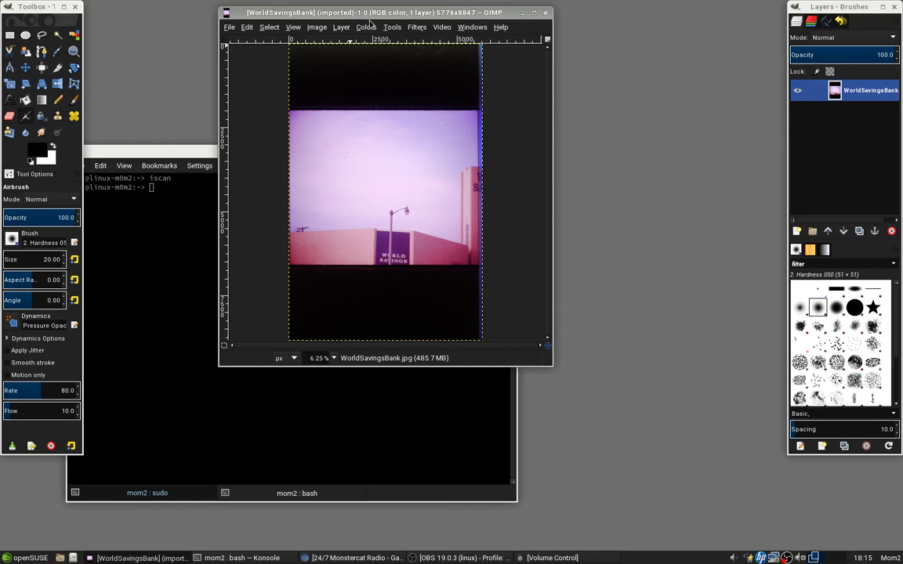
Step: Try automatic White Balance color correction on the scanned slide
{"action": "left_click", "coordinate": [371, 28]}
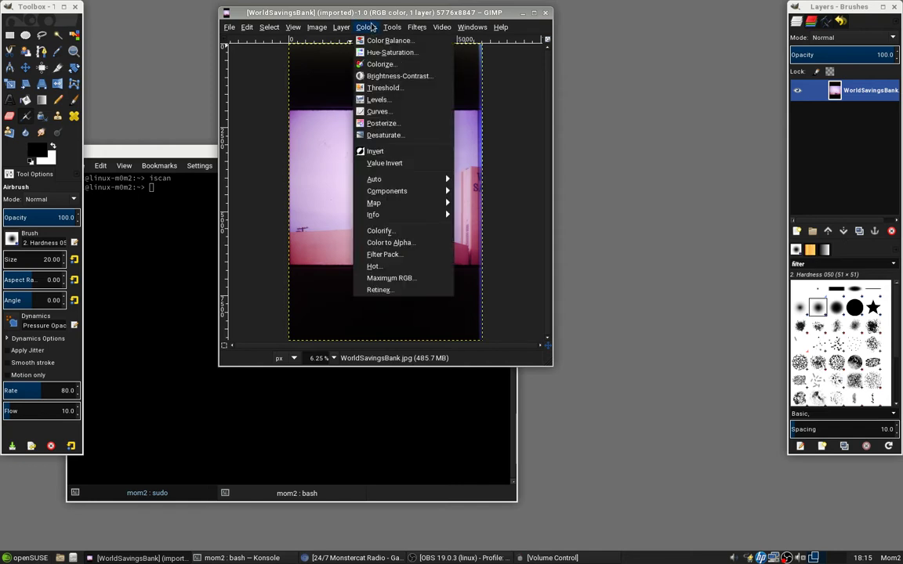
{"action": "left_click", "coordinate": [372, 27]}
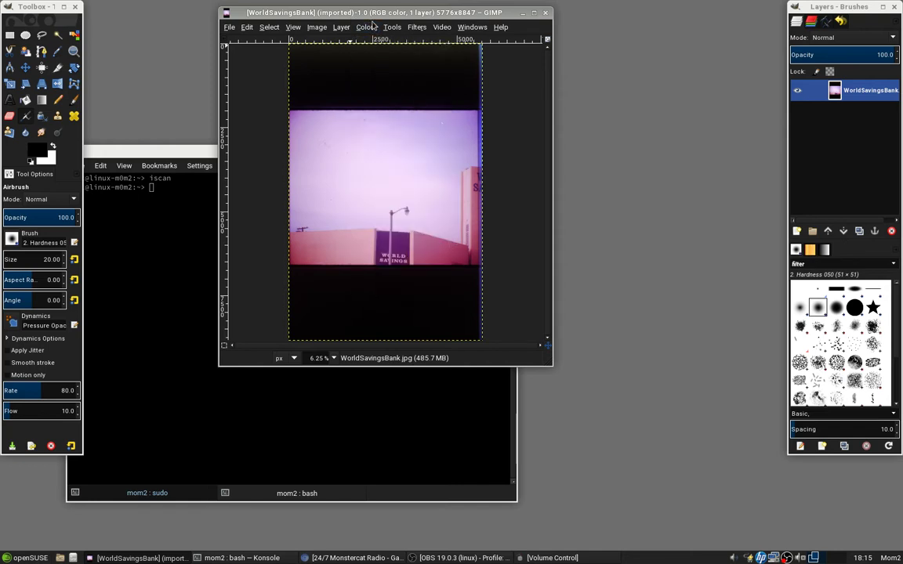
{"action": "left_click", "coordinate": [372, 27]}
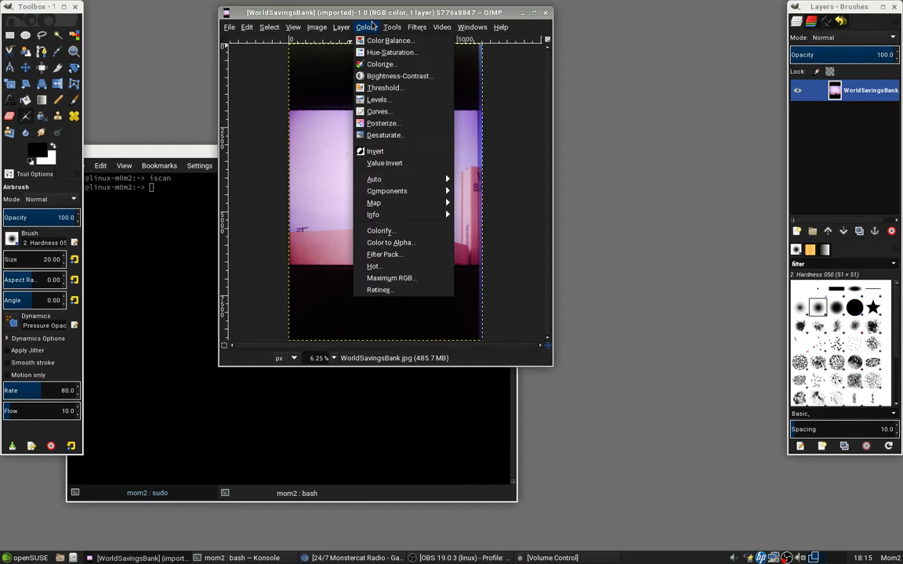
{"action": "mouse_move", "coordinate": [393, 181]}
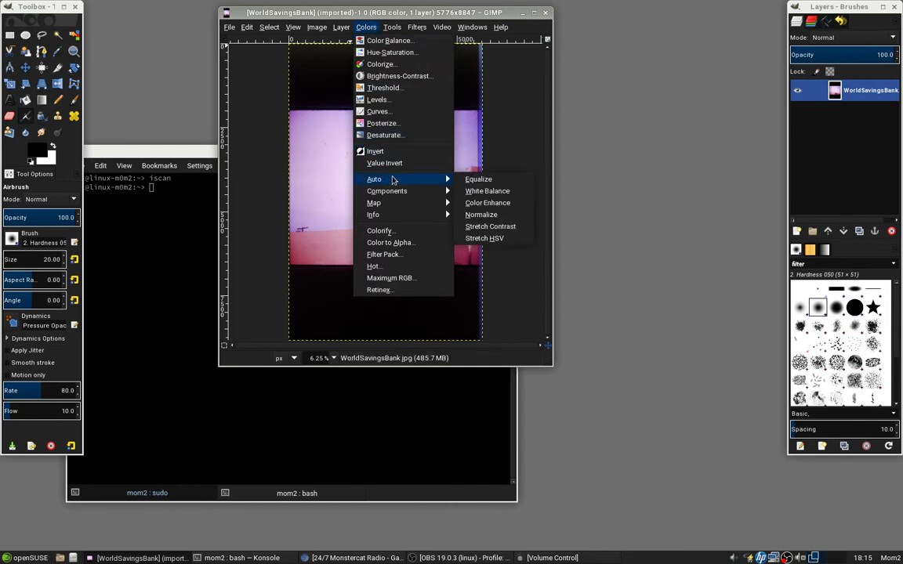
{"action": "left_click", "coordinate": [503, 192]}
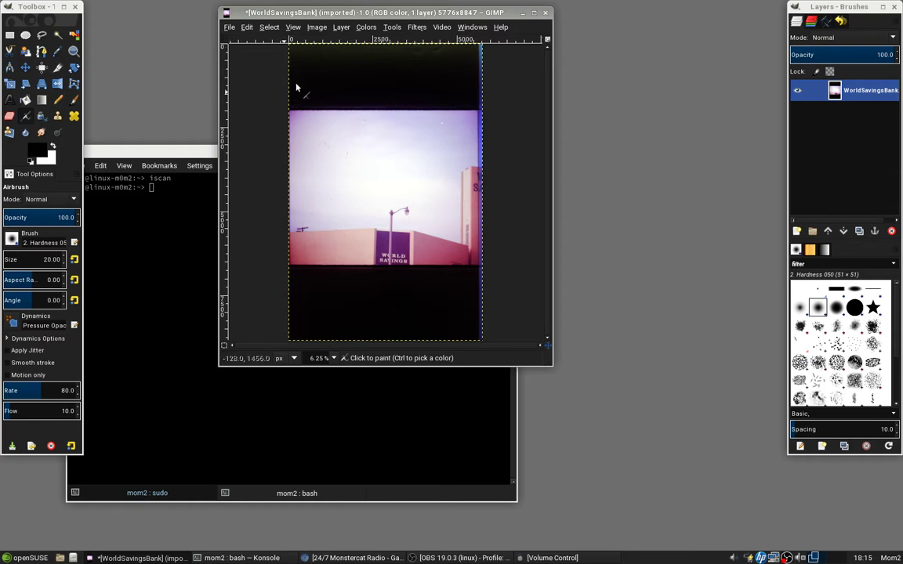
Step: Try automatic Color Enhance on the slide, and undo it together with the white balance correction
{"action": "left_click", "coordinate": [365, 27]}
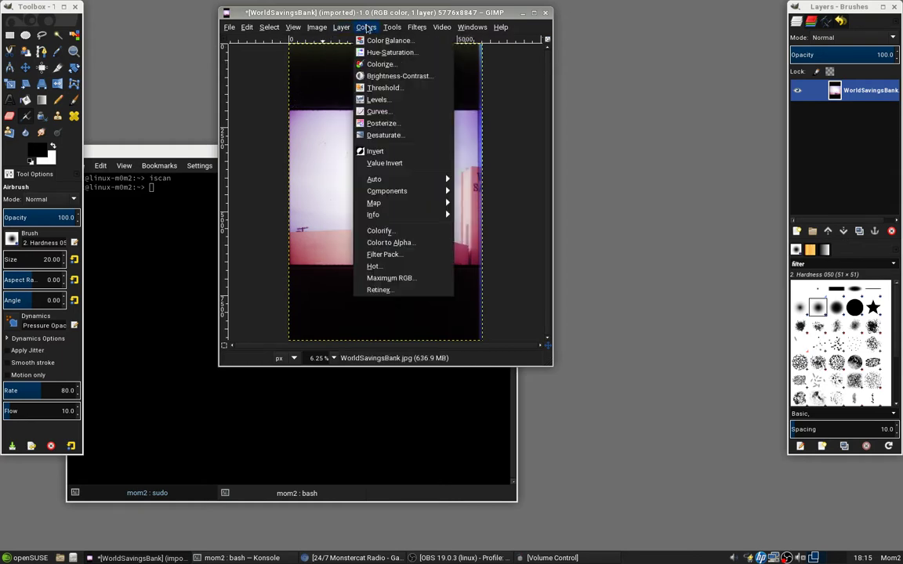
{"action": "mouse_move", "coordinate": [390, 182]}
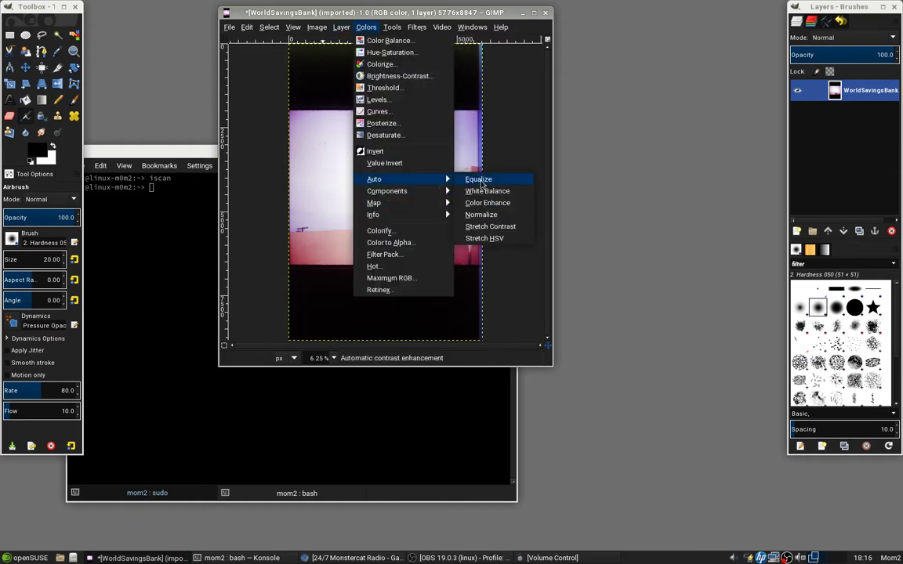
{"action": "left_click", "coordinate": [474, 203]}
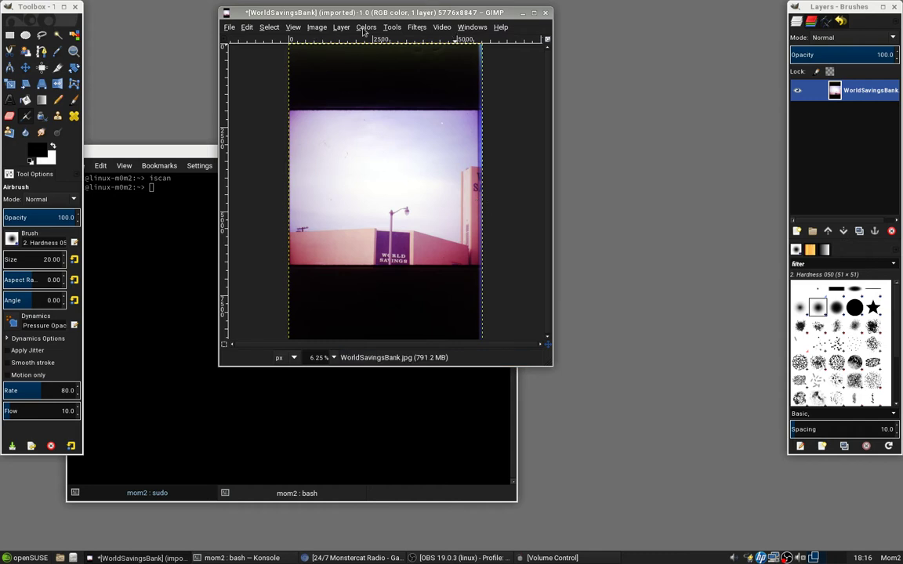
{"action": "key", "text": "ctrl"}
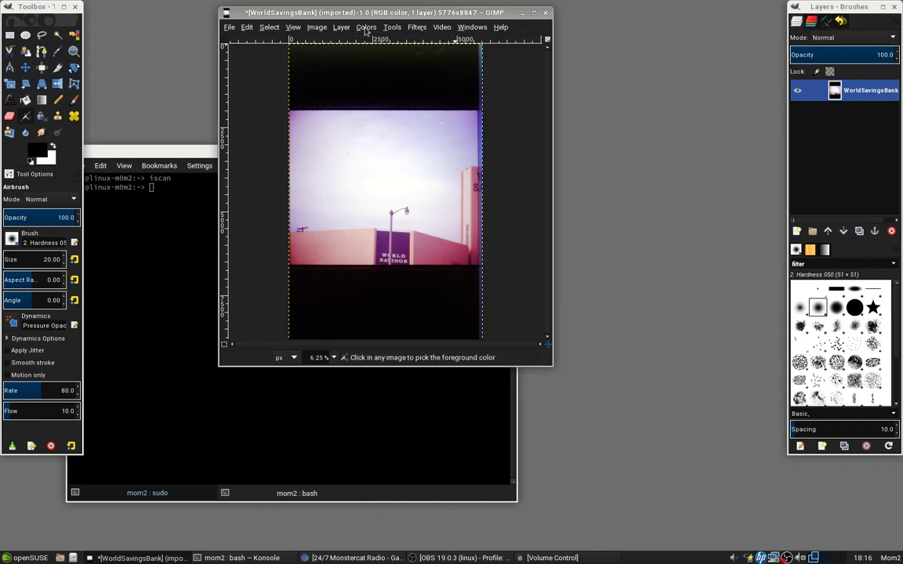
{"action": "key", "text": "ctrl+z"}
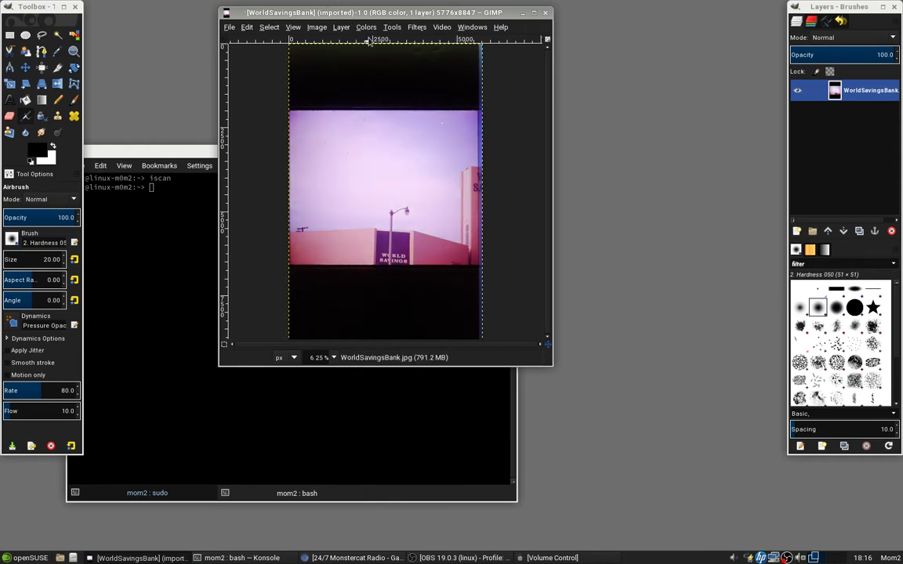
Step: Try the automatic Normalize color correction on the slide, and undo it
{"action": "key", "text": "m"}
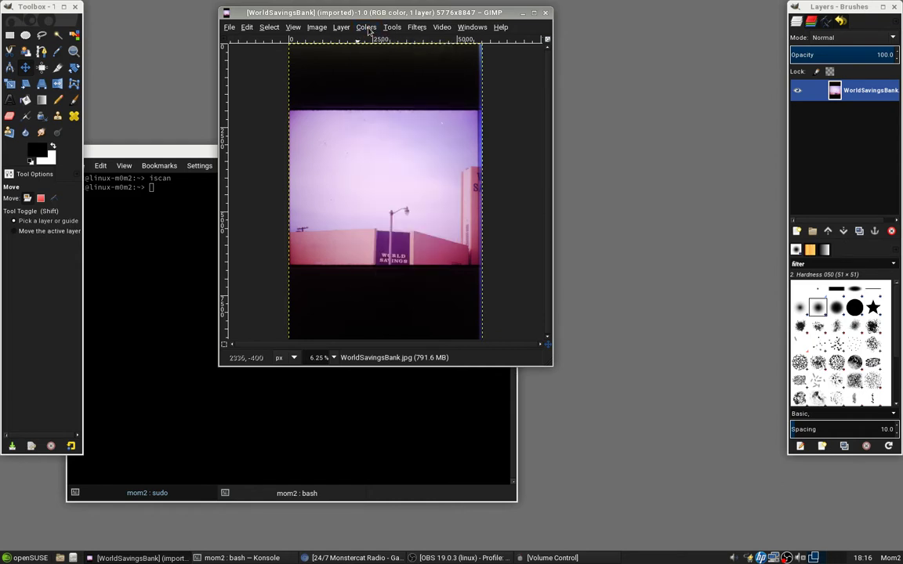
{"action": "left_click", "coordinate": [369, 30]}
{"action": "mouse_move", "coordinate": [392, 179]}
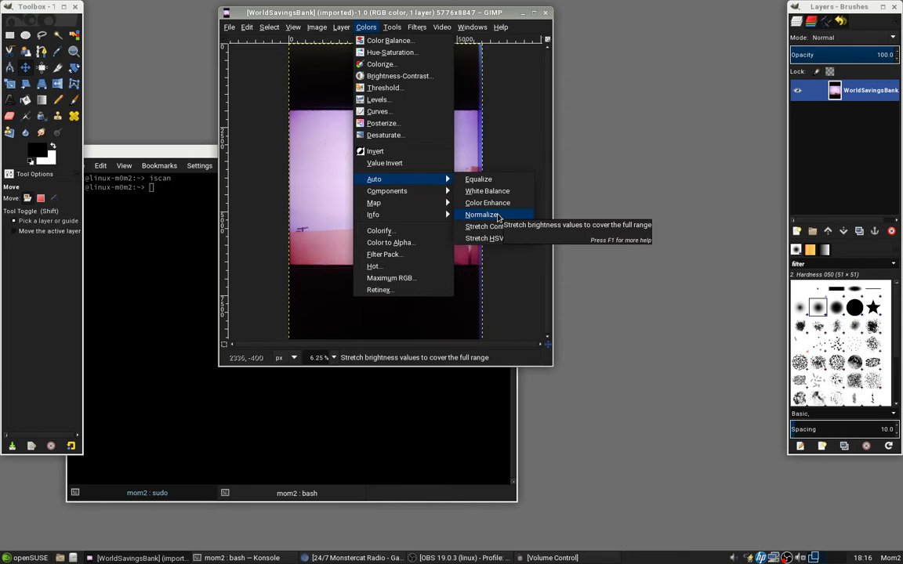
{"action": "left_click", "coordinate": [499, 216]}
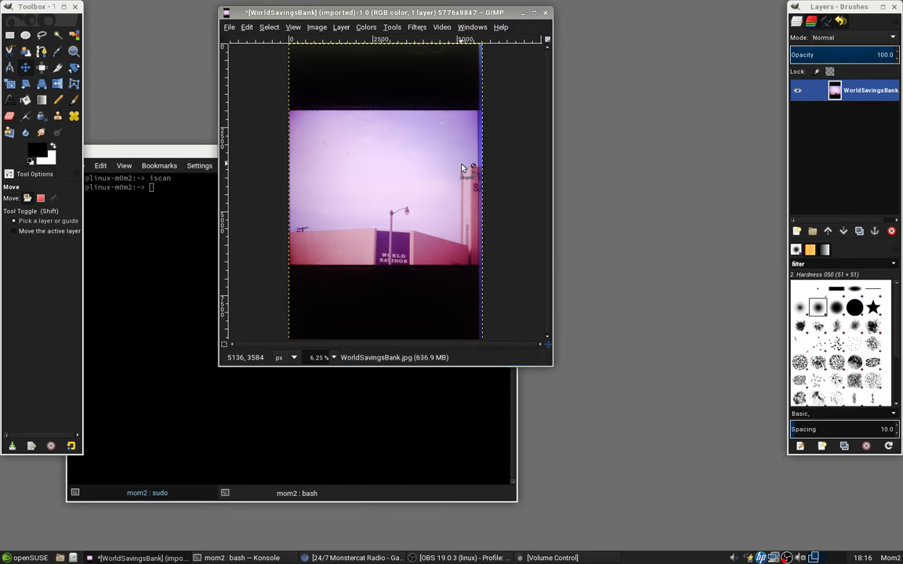
{"action": "key", "text": "shift+m"}
{"action": "key", "text": "shift+m"}
Step: Try the automatic Equalize color correction on the slide, and undo it
{"action": "left_click", "coordinate": [364, 27]}
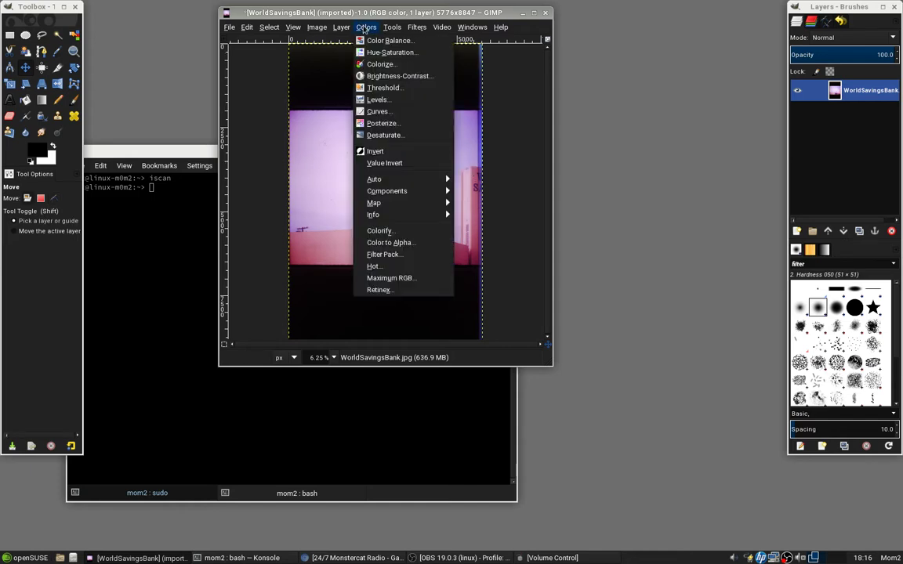
{"action": "mouse_move", "coordinate": [401, 184]}
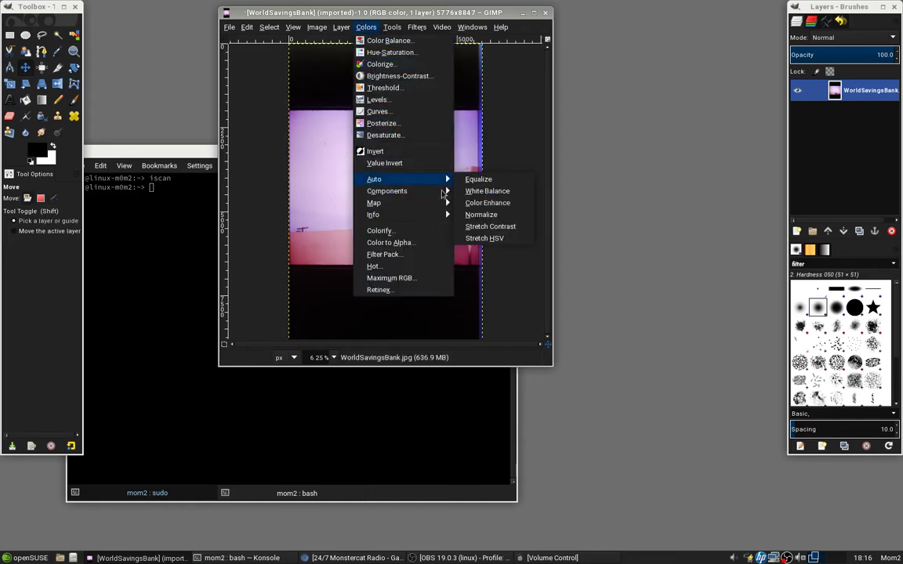
{"action": "key", "text": "Escape"}
{"action": "key", "text": "Escape"}
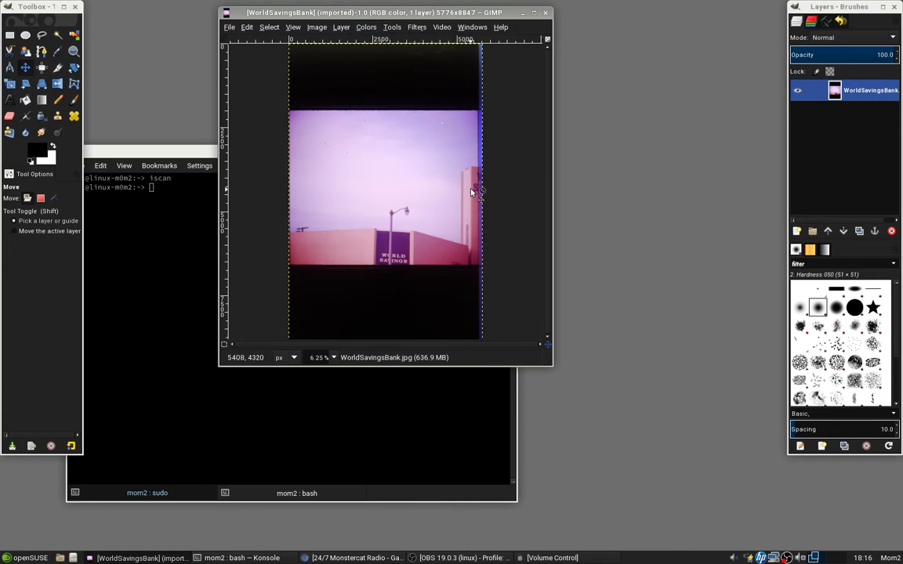
{"action": "left_click", "coordinate": [359, 29]}
{"action": "left_click", "coordinate": [358, 29]}
{"action": "left_click", "coordinate": [341, 26]}
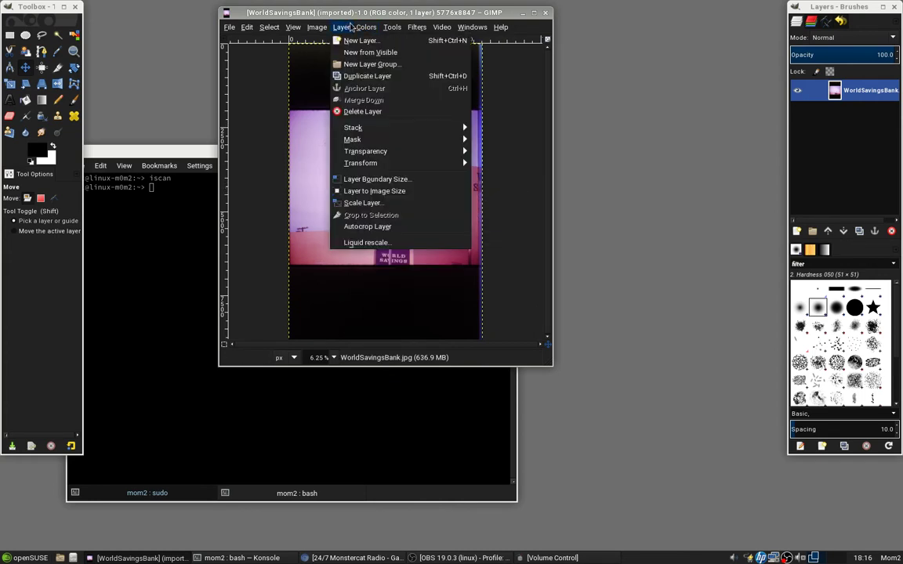
{"action": "mouse_move", "coordinate": [363, 28]}
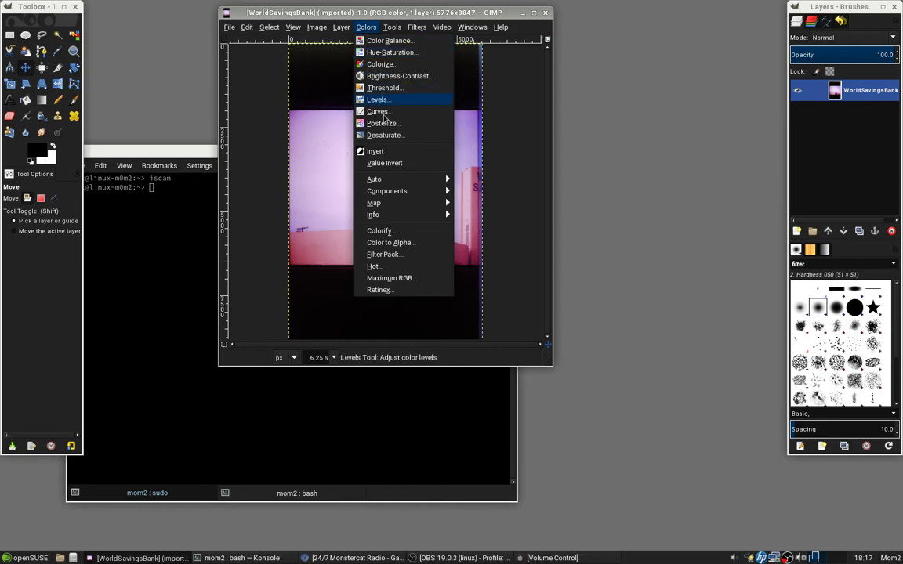
{"action": "mouse_move", "coordinate": [436, 184]}
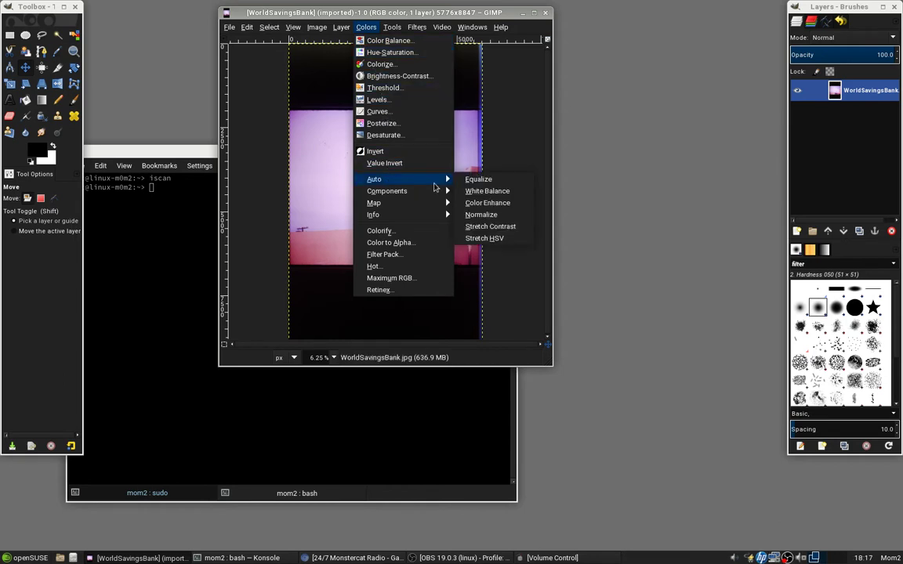
{"action": "left_click", "coordinate": [495, 180]}
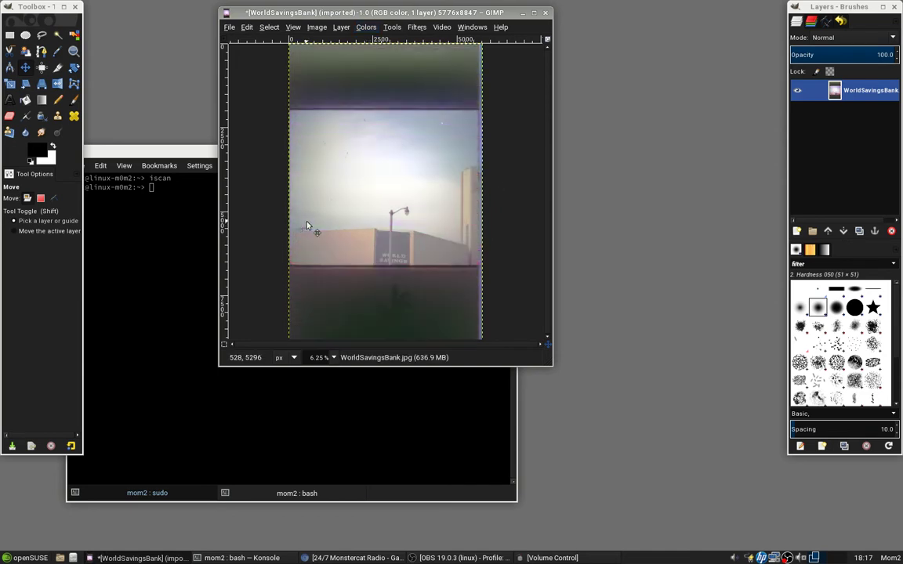
{"action": "key", "text": "alt"}
{"action": "key", "text": "ctrl+z"}
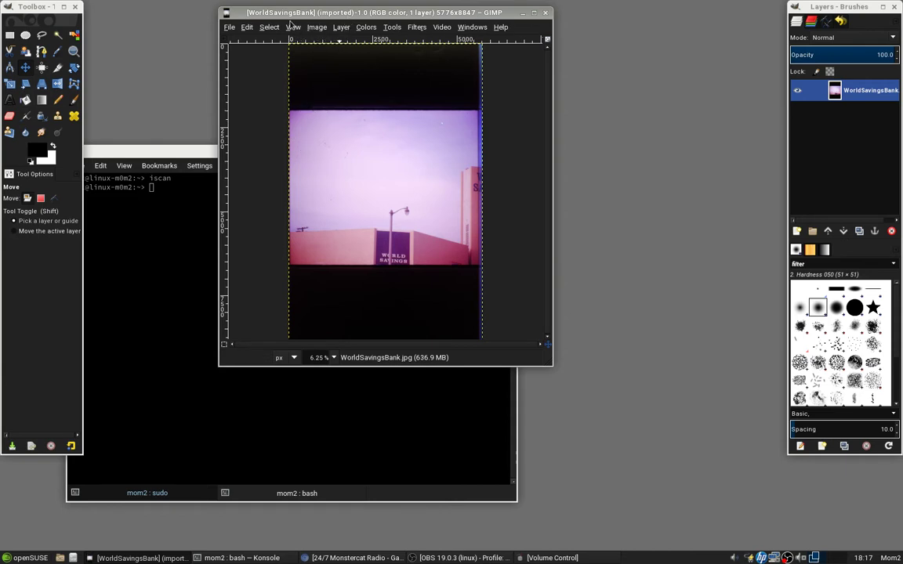
Step: Try to remove the dark borders around the photo with Autocrop Image
{"action": "left_click", "coordinate": [314, 29]}
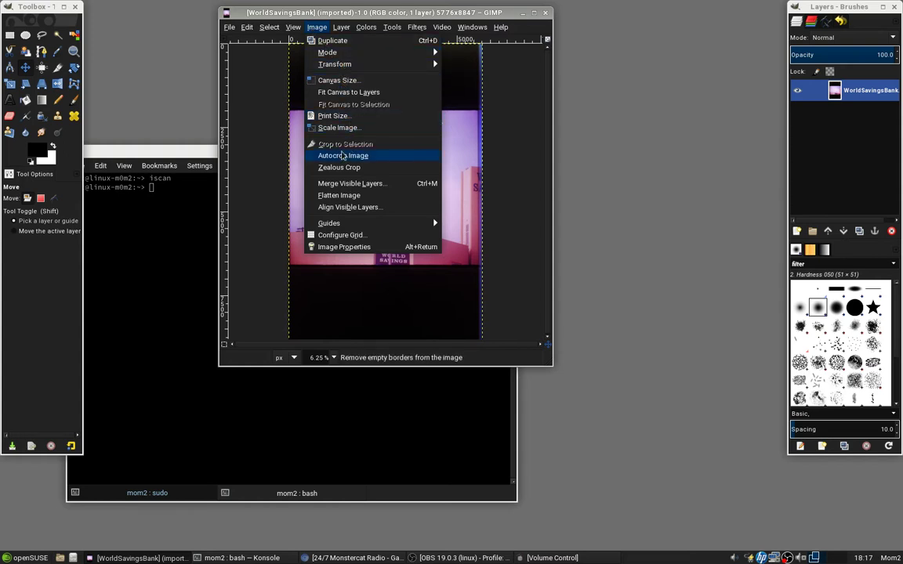
{"action": "left_click", "coordinate": [343, 156]}
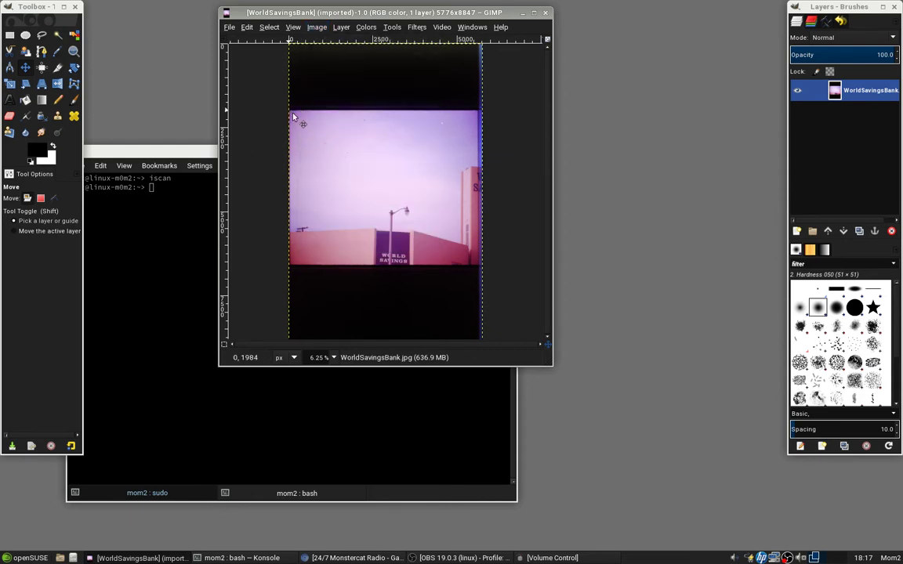
{"action": "mouse_move", "coordinate": [293, 116]}
{"action": "left_mouse_down"}
{"action": "mouse_move", "coordinate": [306, 127]}
{"action": "mouse_move", "coordinate": [282, 114]}
{"action": "mouse_move", "coordinate": [302, 118]}
{"action": "mouse_move", "coordinate": [292, 114]}
{"action": "left_mouse_up"}
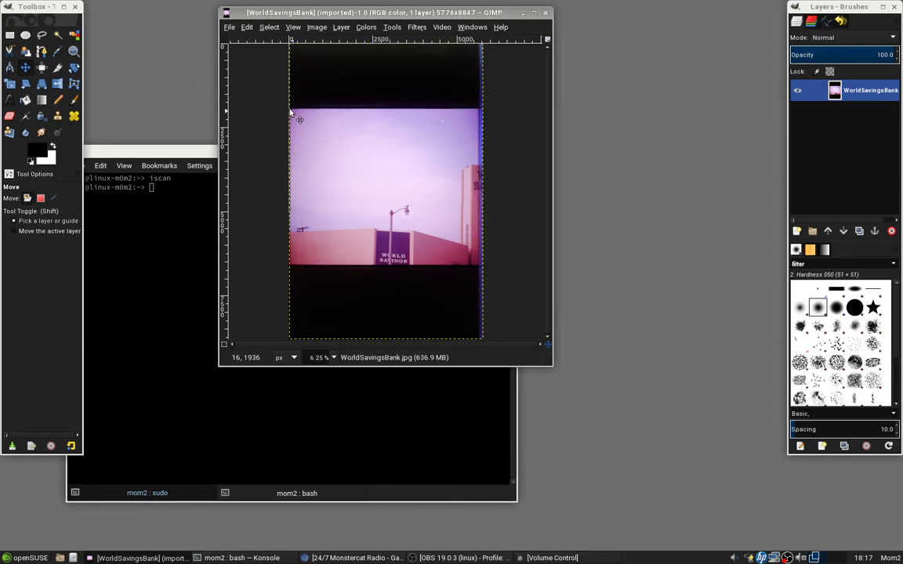
Step: Select the photo between the black borders with a rectangle about 5792 × 4752 px, and crop the image to it
{"action": "key", "text": "r"}
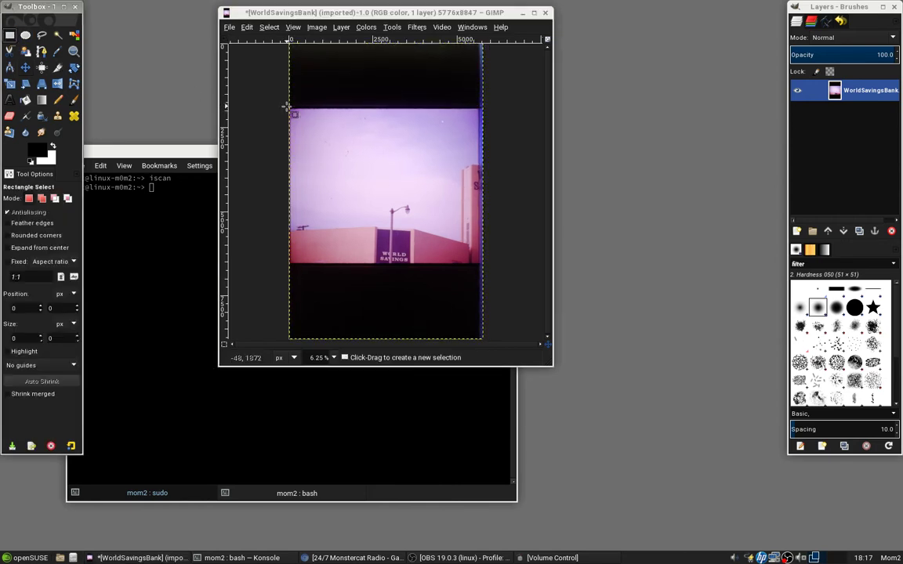
{"action": "left_click_drag", "start_coordinate": [288, 106], "coordinate": [479, 264]}
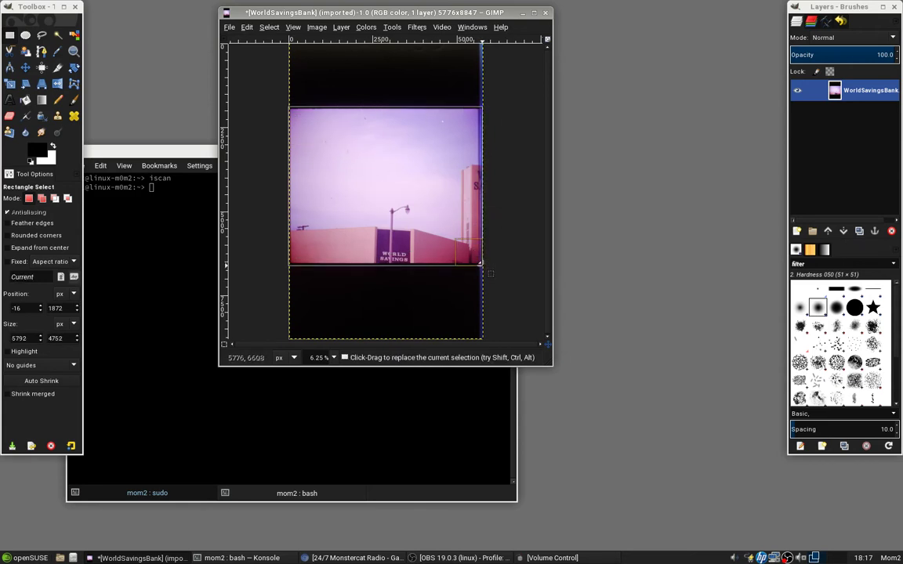
{"action": "left_click", "coordinate": [292, 27]}
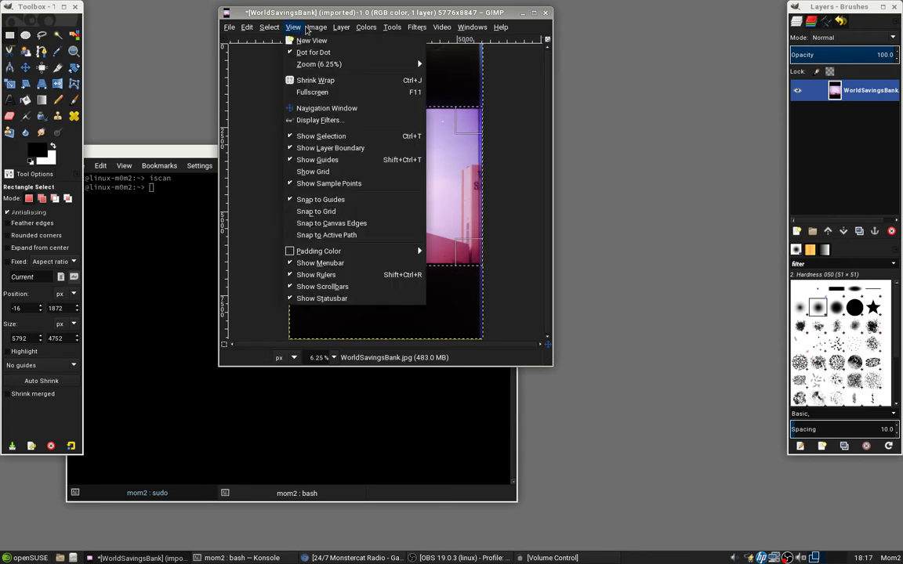
{"action": "mouse_move", "coordinate": [316, 28]}
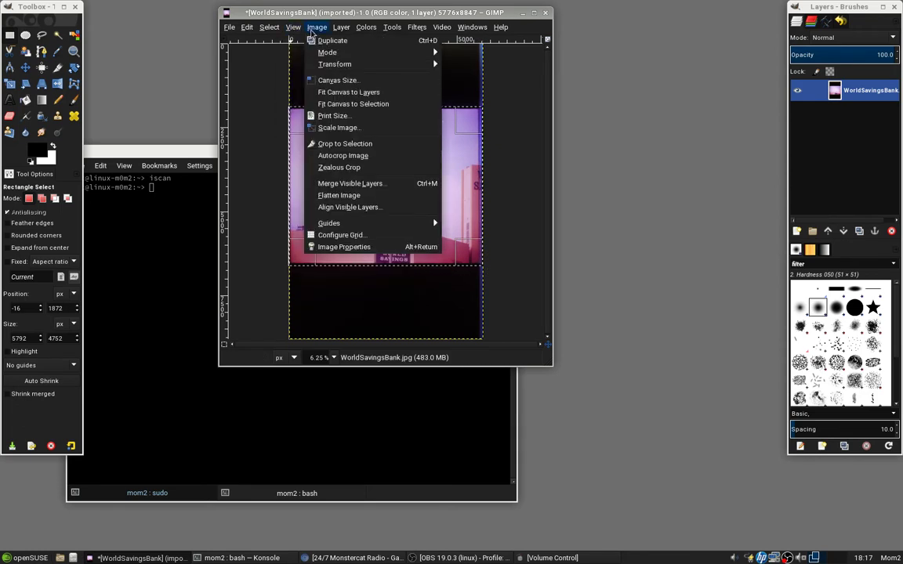
{"action": "left_click", "coordinate": [346, 143]}
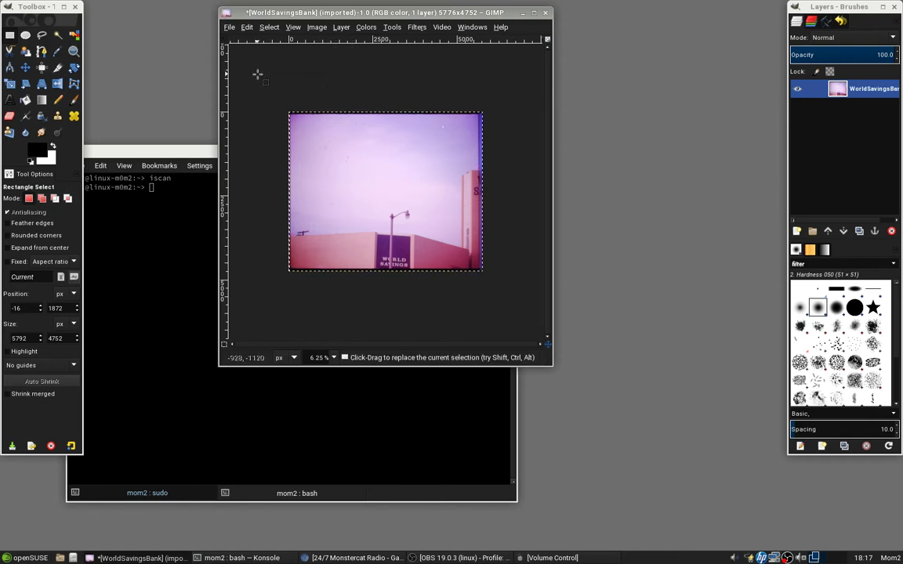
Step: Apply an automatic color correction to the cropped photo to neutralize its purple cast
{"action": "right_click", "coordinate": [258, 74]}
{"action": "key", "text": "Escape"}
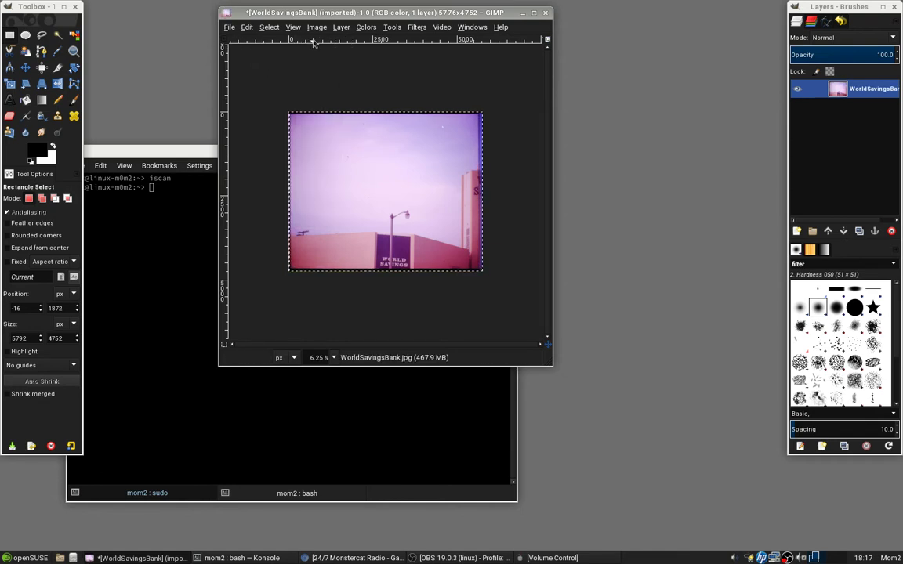
{"action": "left_click", "coordinate": [315, 28]}
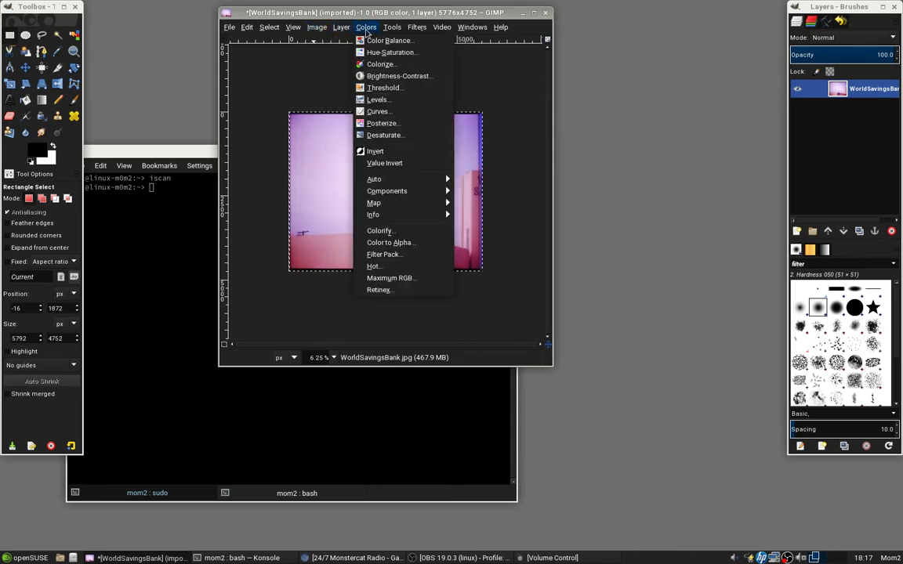
{"action": "mouse_move", "coordinate": [373, 178]}
{"action": "left_click", "coordinate": [486, 202]}
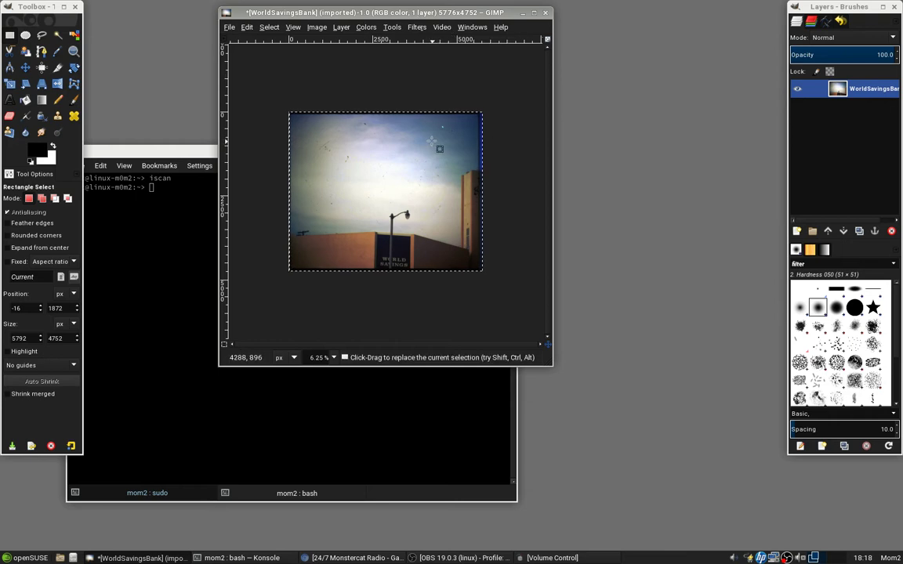
Step: Despeckle the photo with the Adaptive median, radius 3, black level 7 and white level 248, checking the sky specks in an enlarged preview
{"action": "left_click", "coordinate": [366, 27]}
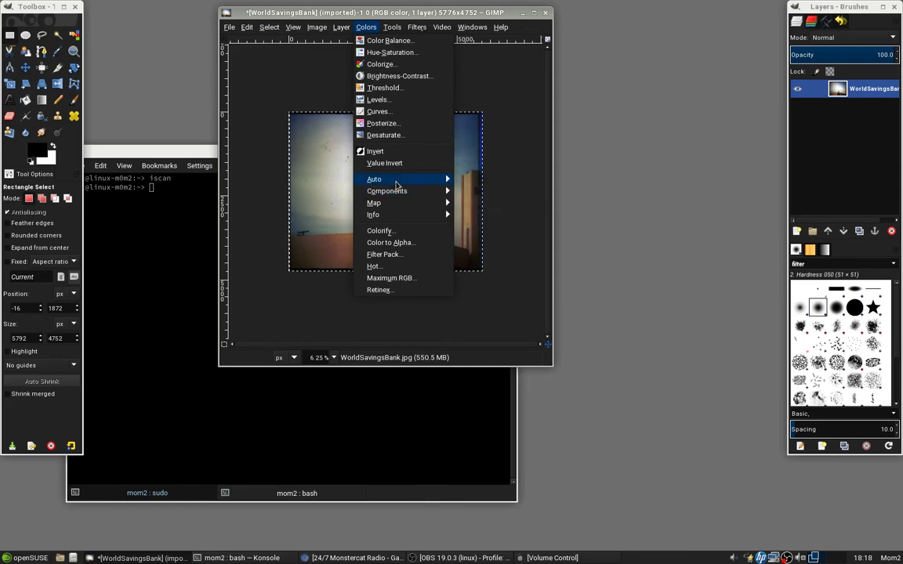
{"action": "mouse_move", "coordinate": [395, 204]}
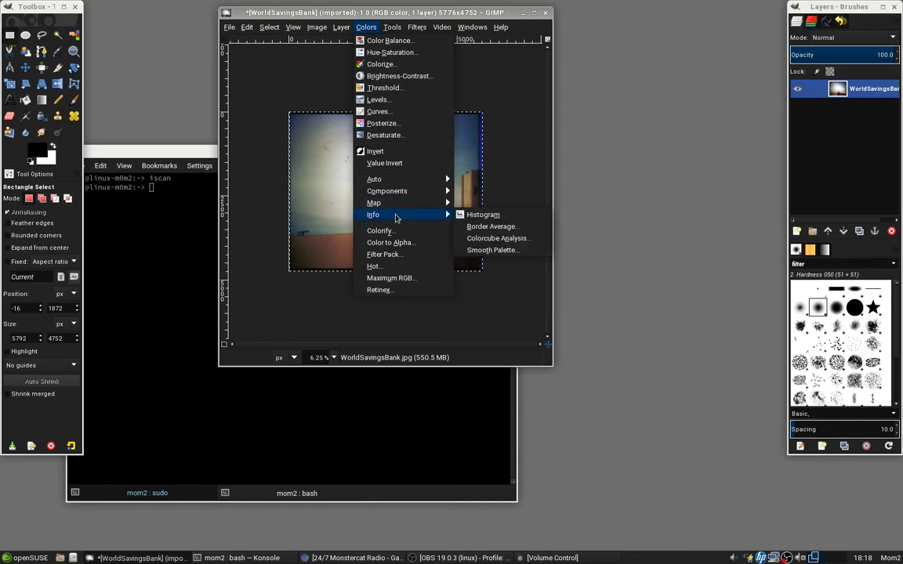
{"action": "mouse_move", "coordinate": [392, 28]}
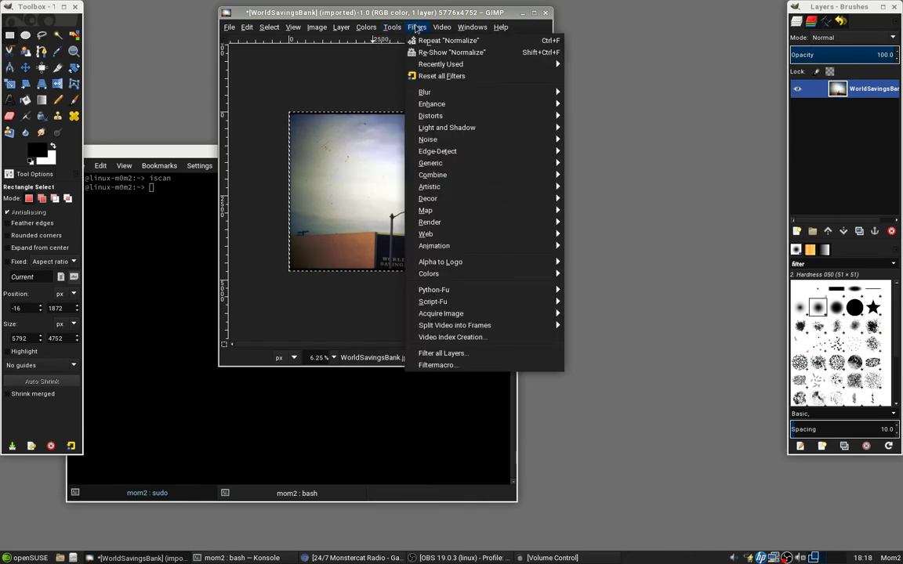
{"action": "mouse_move", "coordinate": [434, 104]}
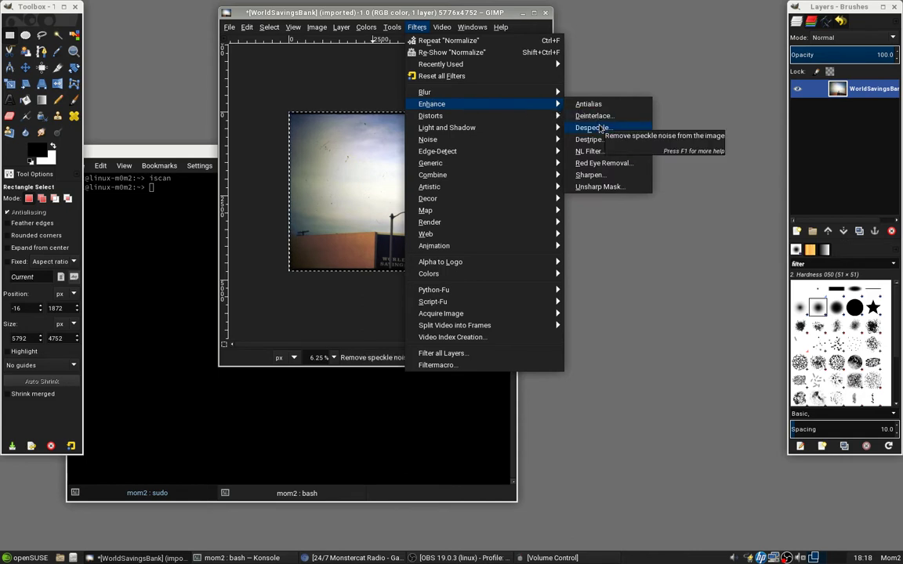
{"action": "left_click", "coordinate": [599, 128]}
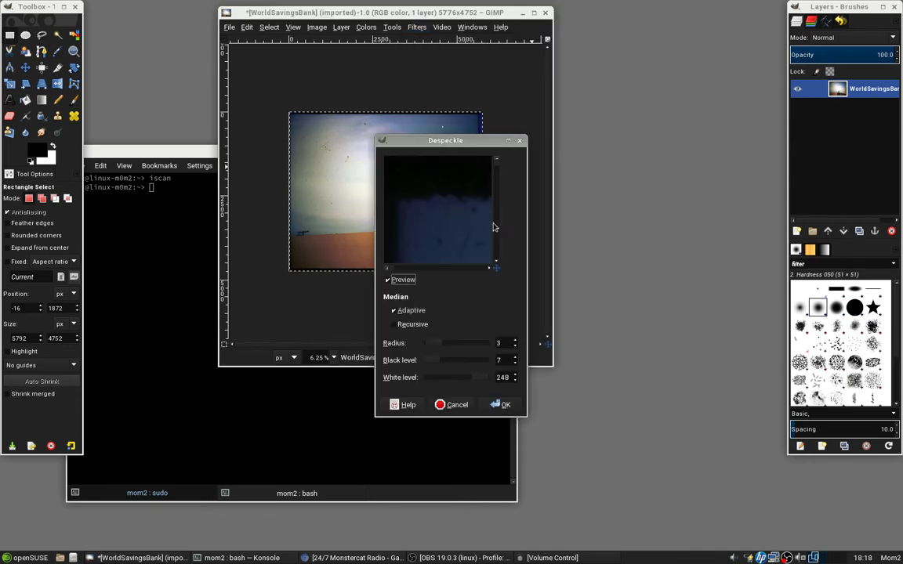
{"action": "left_click_drag", "start_coordinate": [494, 269], "coordinate": [498, 264]}
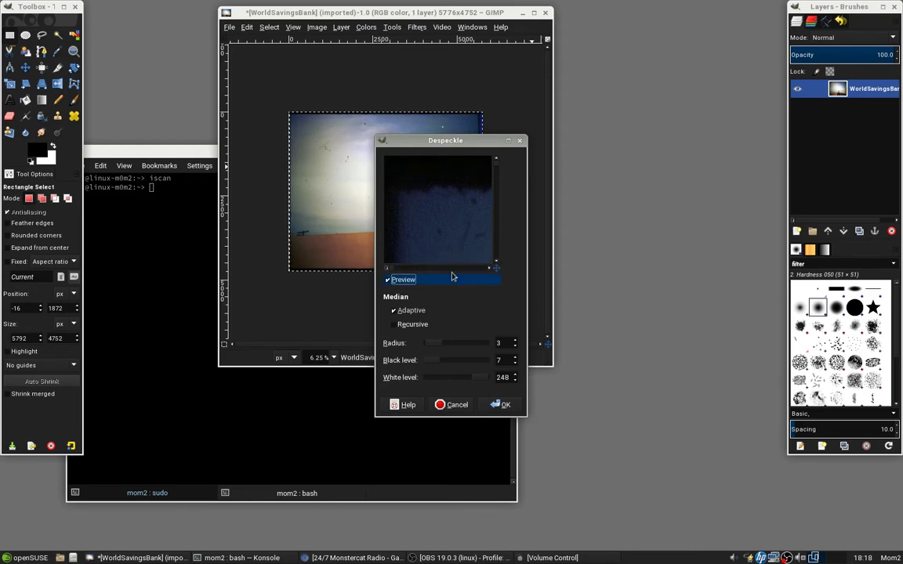
{"action": "left_click_drag", "start_coordinate": [391, 270], "coordinate": [413, 272]}
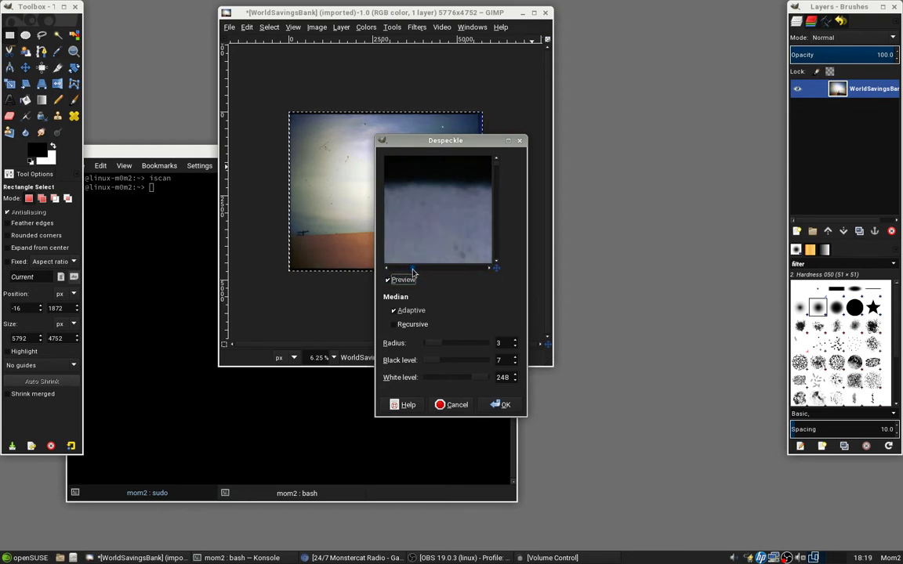
{"action": "left_click", "coordinate": [508, 141]}
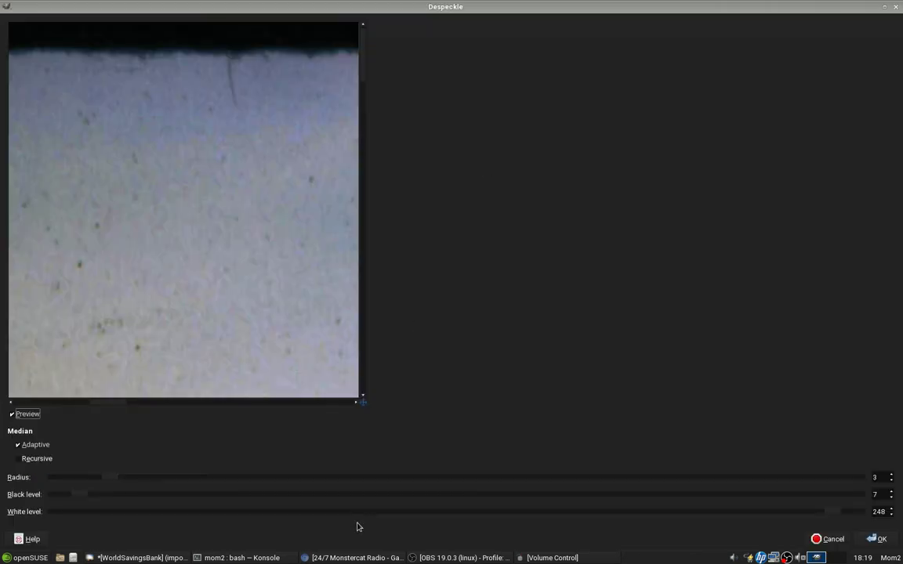
{"action": "mouse_move", "coordinate": [362, 403]}
{"action": "left_mouse_down"}
{"action": "mouse_move", "coordinate": [377, 407]}
{"action": "mouse_move", "coordinate": [370, 402]}
{"action": "mouse_move", "coordinate": [352, 417]}
{"action": "mouse_move", "coordinate": [360, 399]}
{"action": "left_mouse_up"}
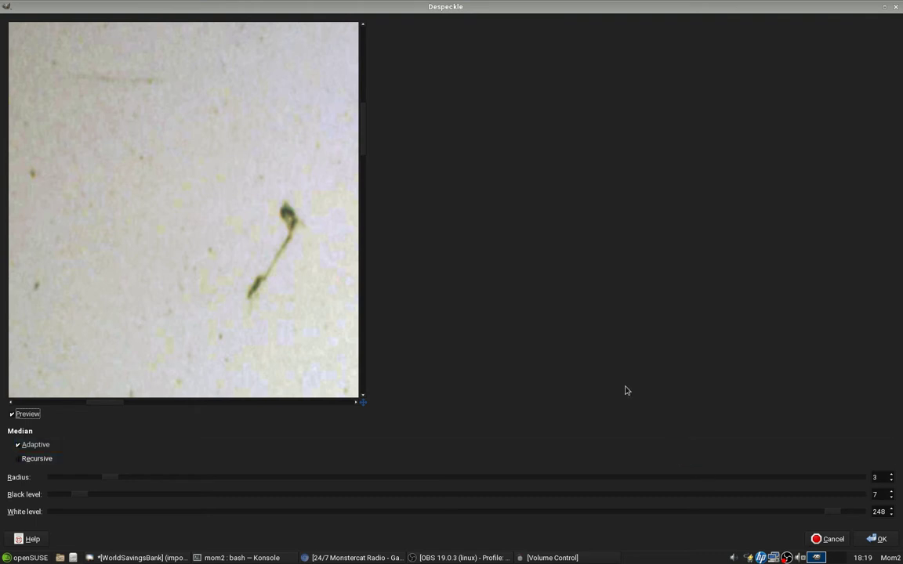
{"action": "left_click", "coordinate": [876, 539]}
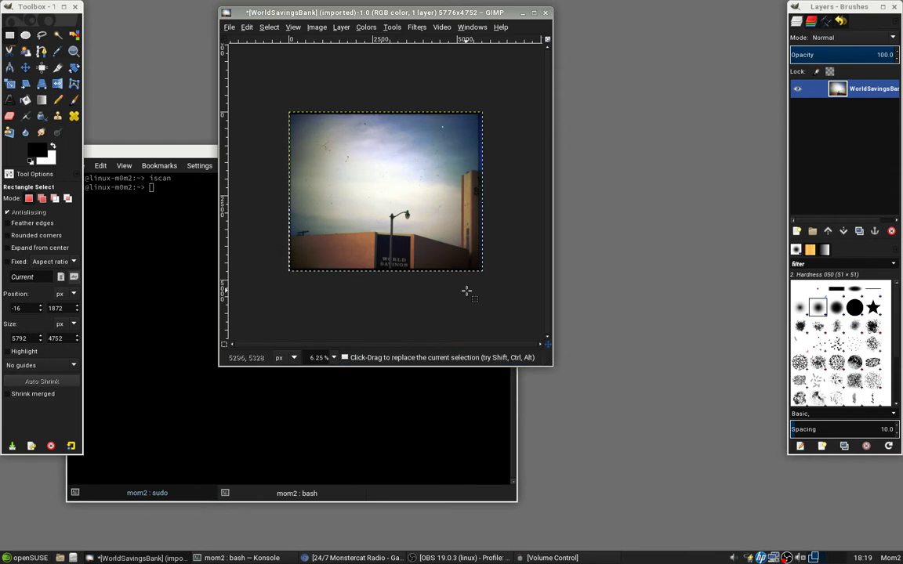
{"action": "key", "text": "ctrl"}
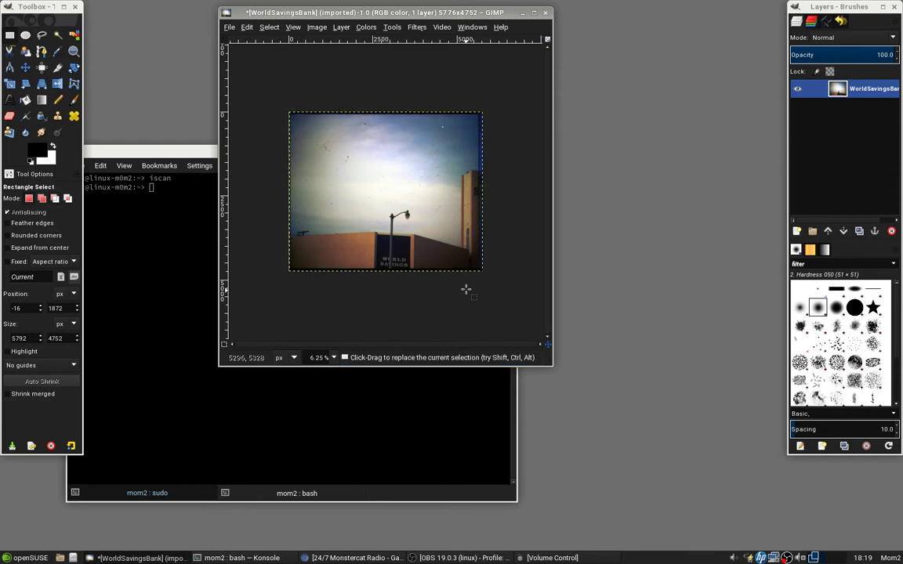
Step: Reopen the Despeckle filter, preview the large hair-like speck in the sky and turn on the Recursive median option
{"action": "left_click", "coordinate": [391, 27]}
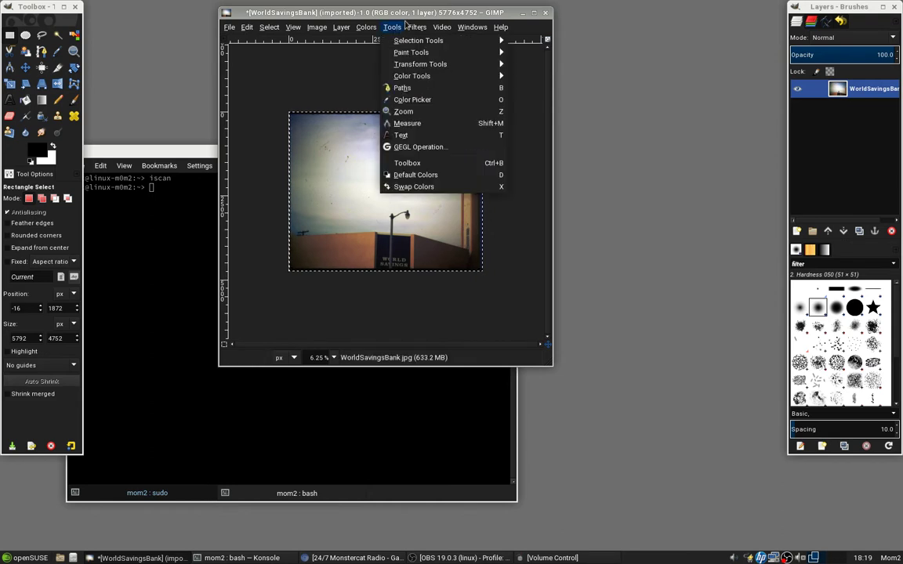
{"action": "mouse_move", "coordinate": [412, 27]}
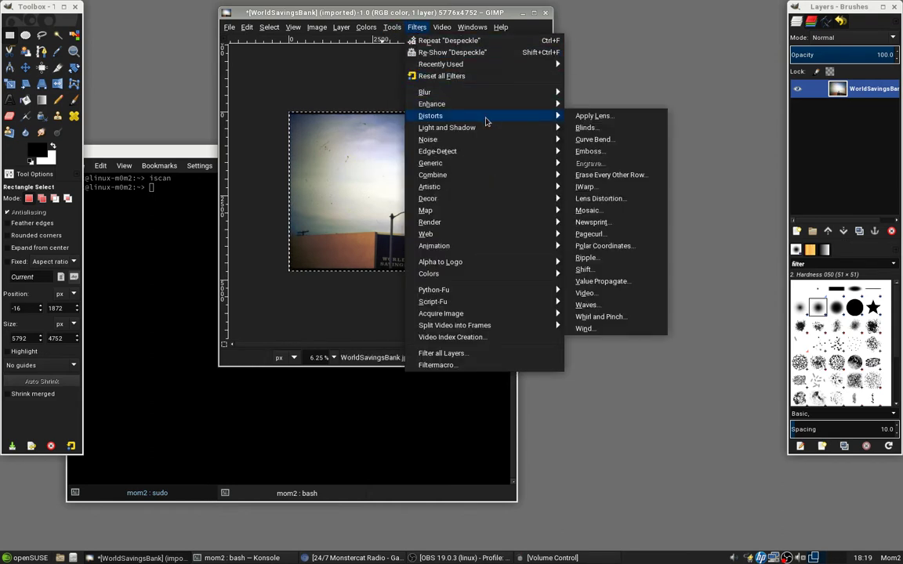
{"action": "mouse_move", "coordinate": [480, 133]}
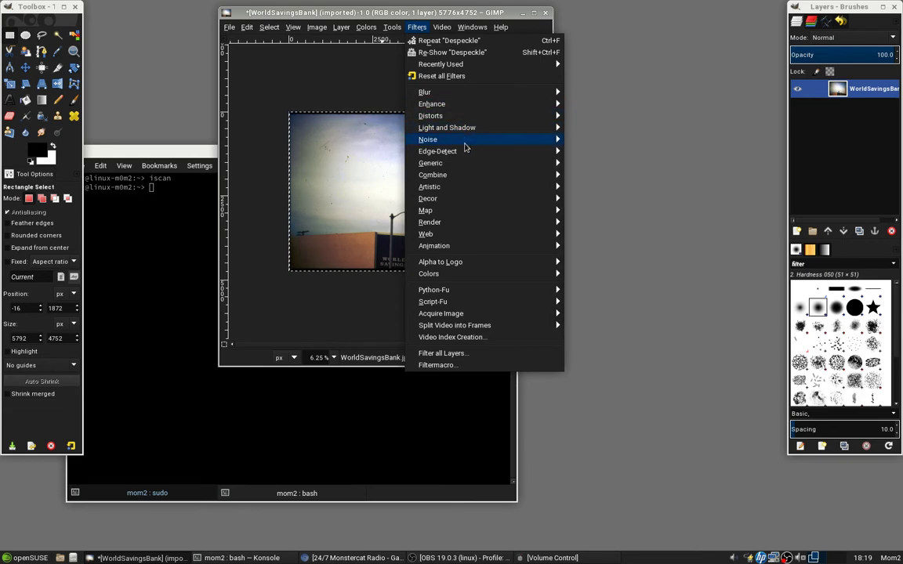
{"action": "mouse_move", "coordinate": [462, 109]}
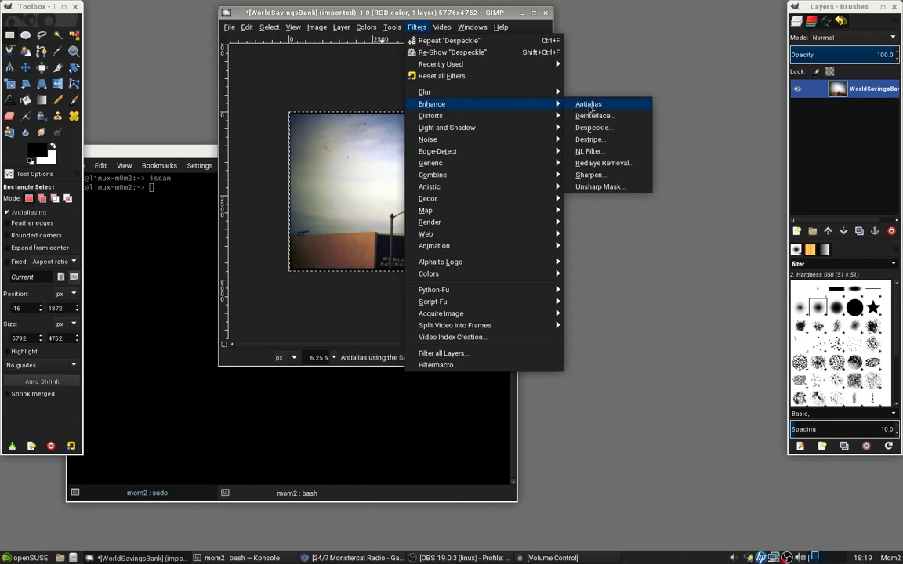
{"action": "left_click", "coordinate": [592, 133]}
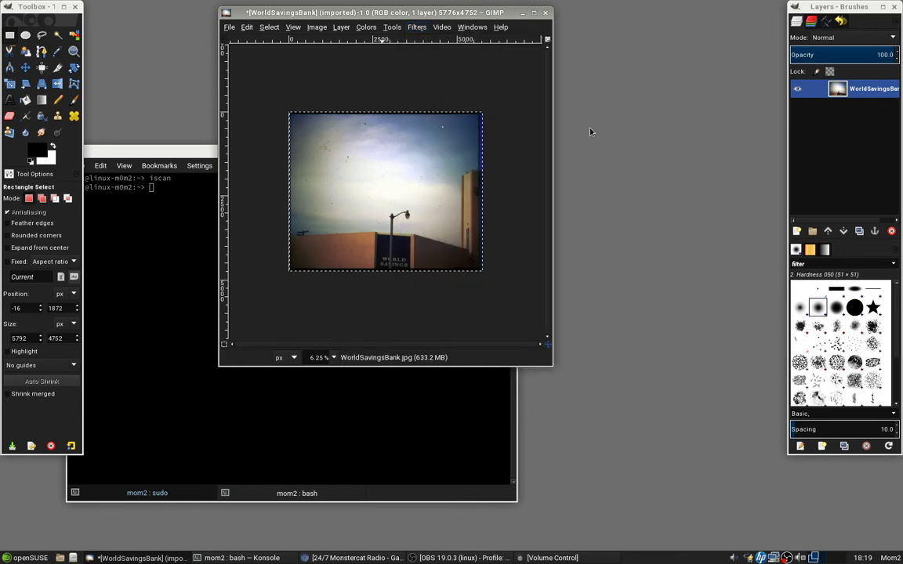
{"action": "left_click", "coordinate": [391, 27]}
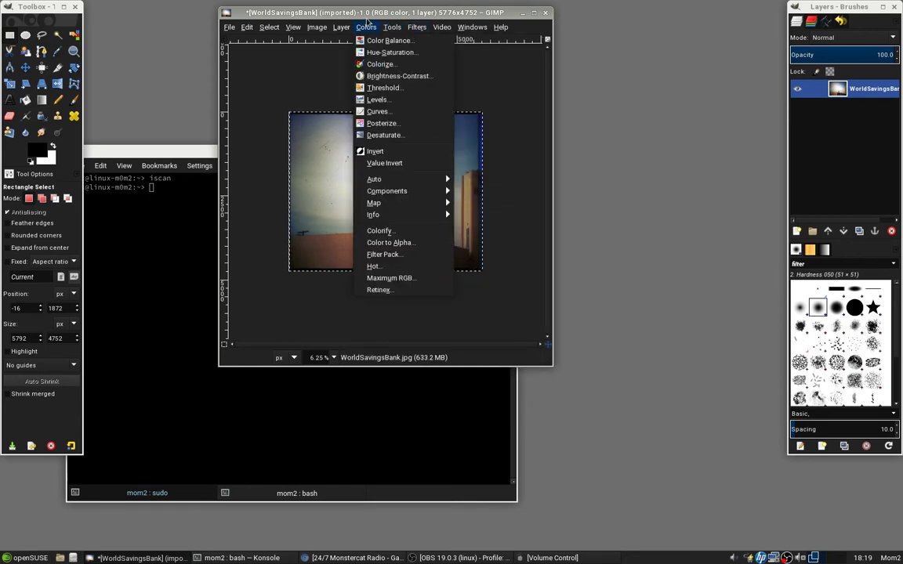
{"action": "mouse_move", "coordinate": [411, 30]}
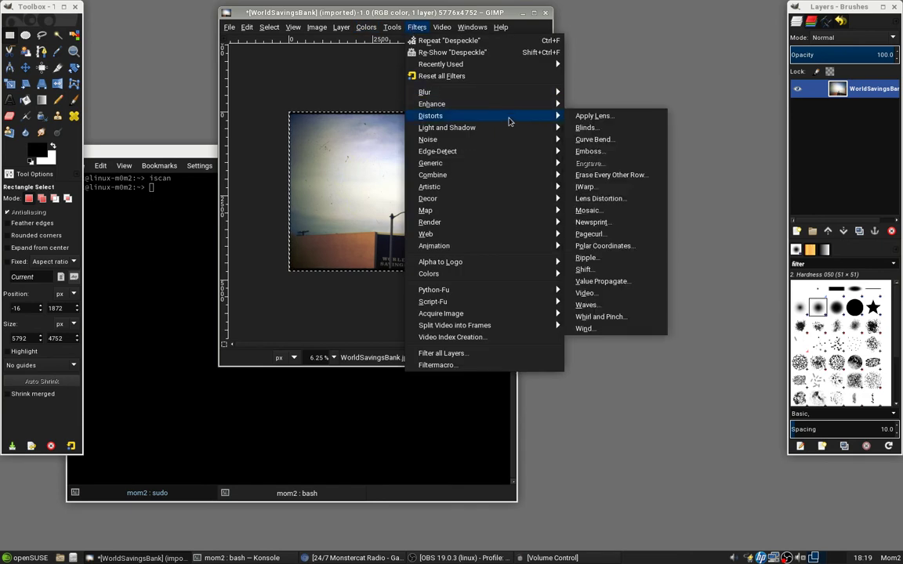
{"action": "mouse_move", "coordinate": [555, 110]}
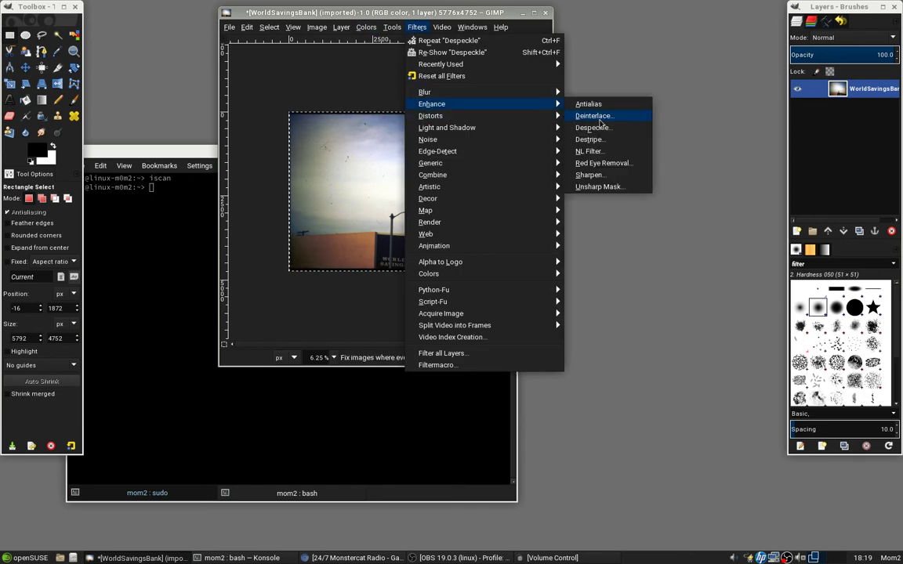
{"action": "left_click", "coordinate": [593, 127]}
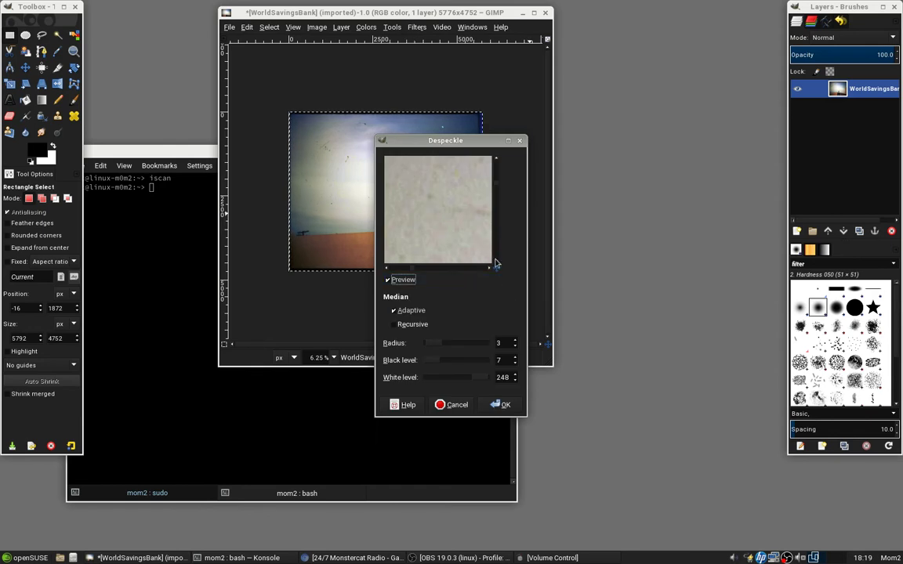
{"action": "left_click_drag", "start_coordinate": [496, 267], "coordinate": [500, 270]}
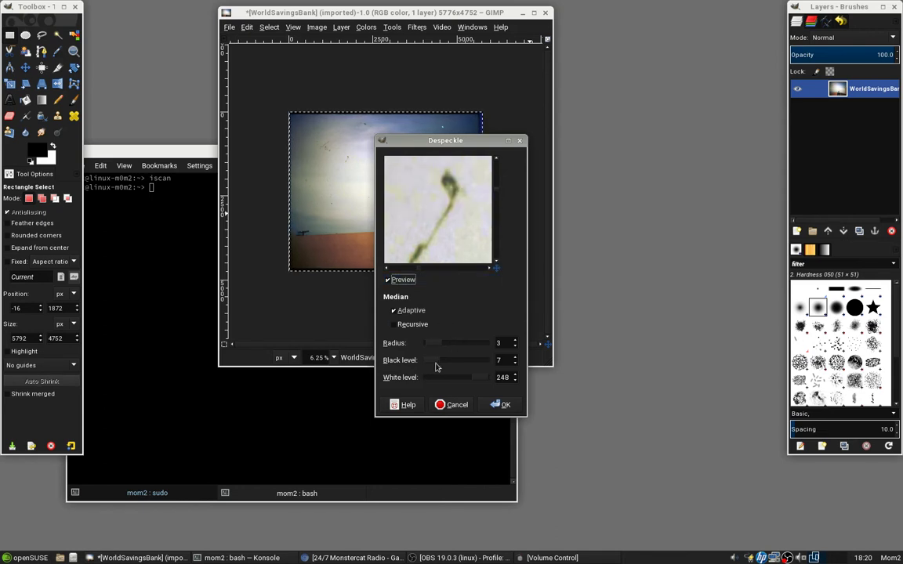
{"action": "left_click", "coordinate": [398, 326]}
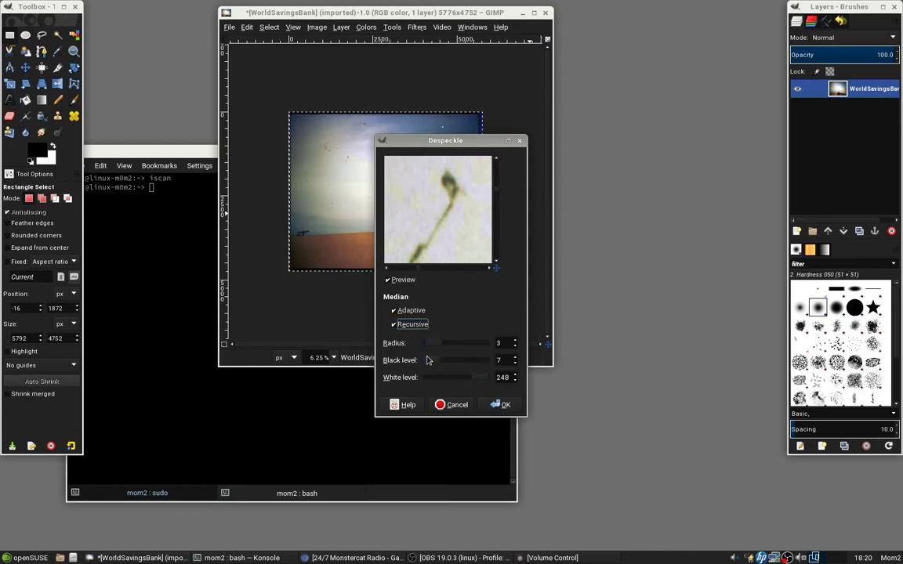
Step: Try Despeckle with black levels of -1 and 7 and the radius raised to 8 and 30, check the preview, and cancel
{"action": "left_click_drag", "start_coordinate": [427, 359], "coordinate": [422, 361]}
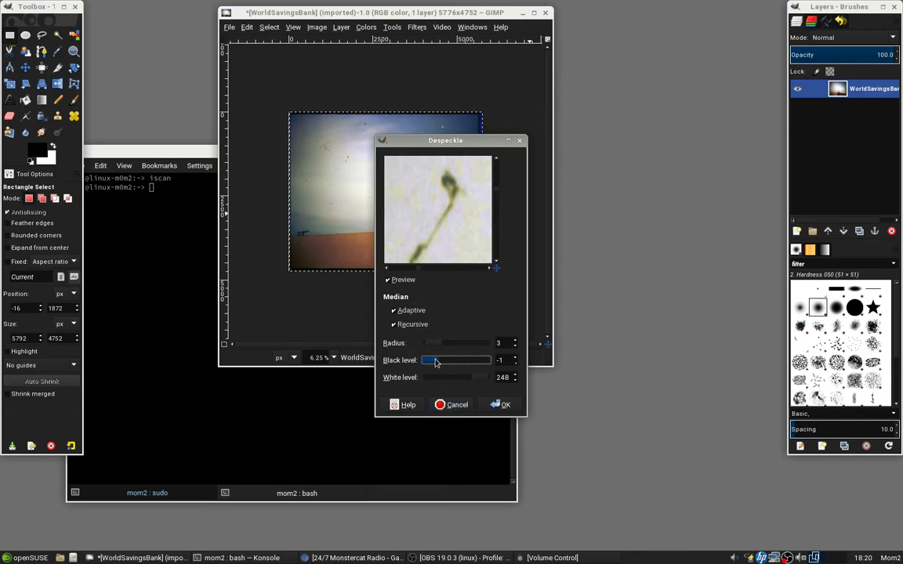
{"action": "scroll", "coordinate": [435, 361], "scroll_direction": "up", "scroll_amount": 3}
{"action": "left_click", "coordinate": [433, 363]}
{"action": "left_click_drag", "start_coordinate": [433, 365], "coordinate": [442, 347]}
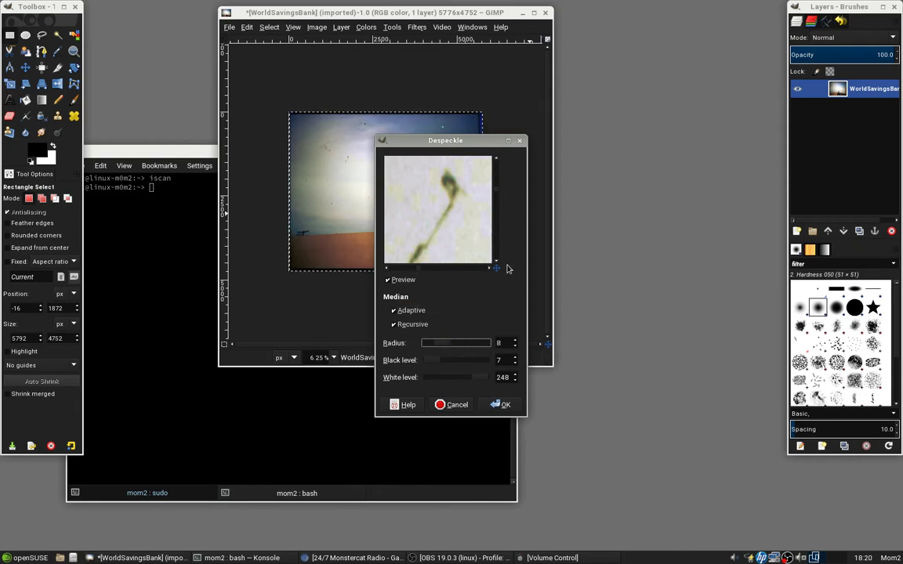
{"action": "left_click_drag", "start_coordinate": [439, 347], "coordinate": [491, 348]}
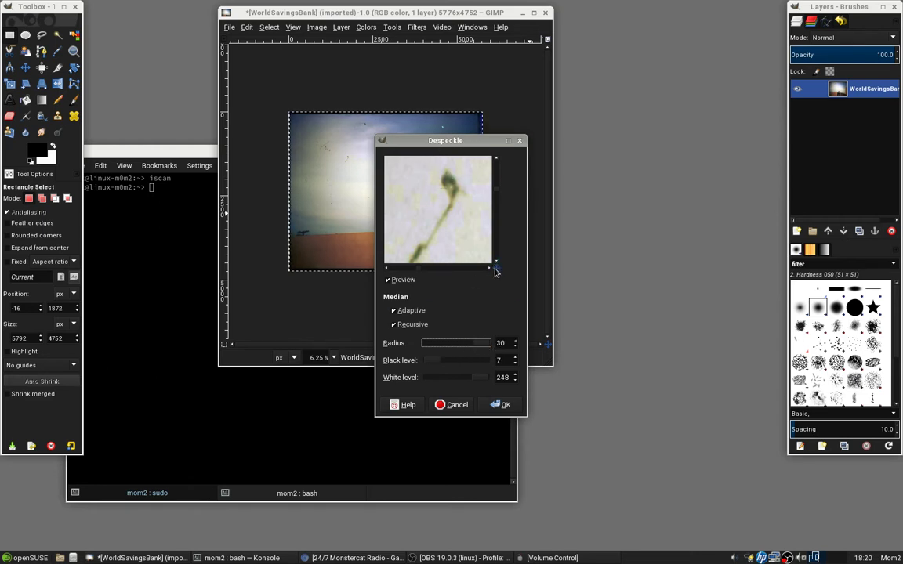
{"action": "left_click_drag", "start_coordinate": [496, 268], "coordinate": [509, 300]}
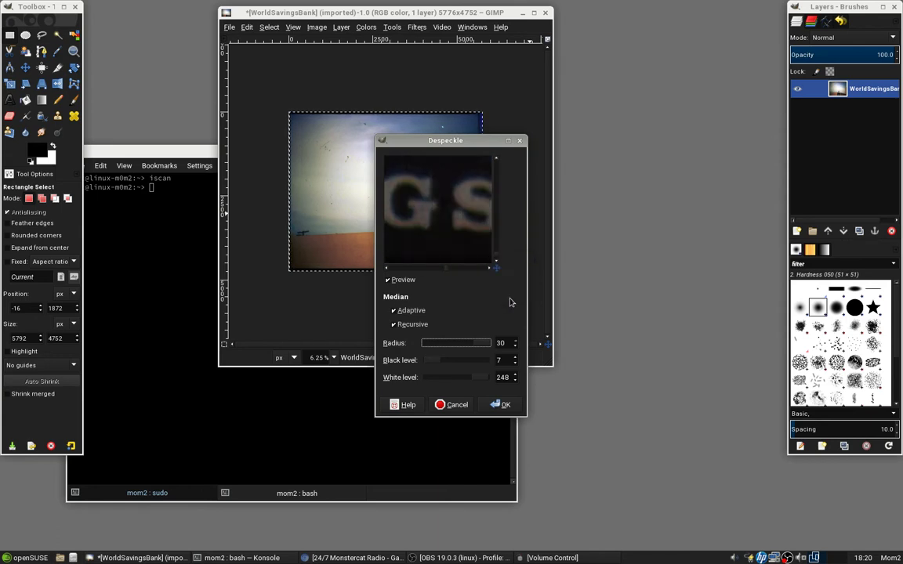
{"action": "left_click", "coordinate": [459, 409]}
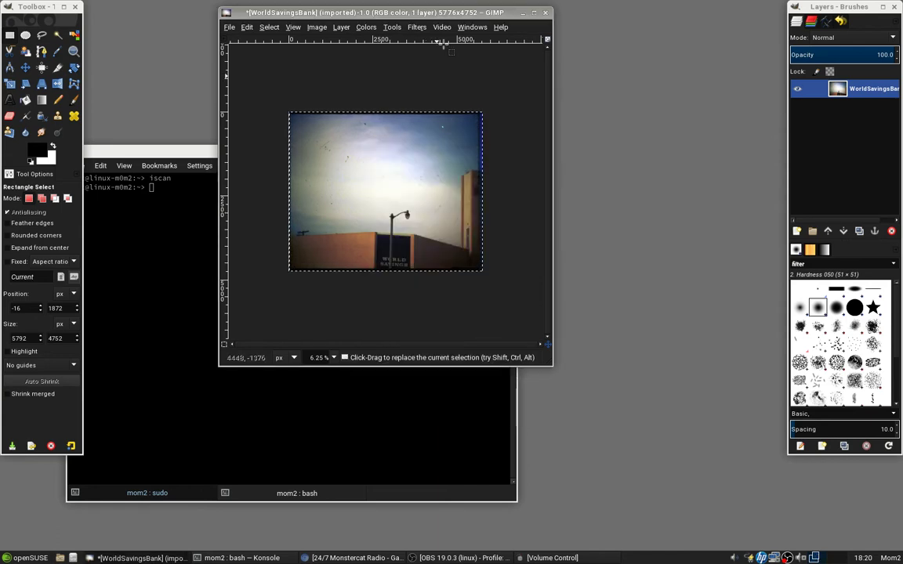
{"action": "left_click", "coordinate": [445, 27]}
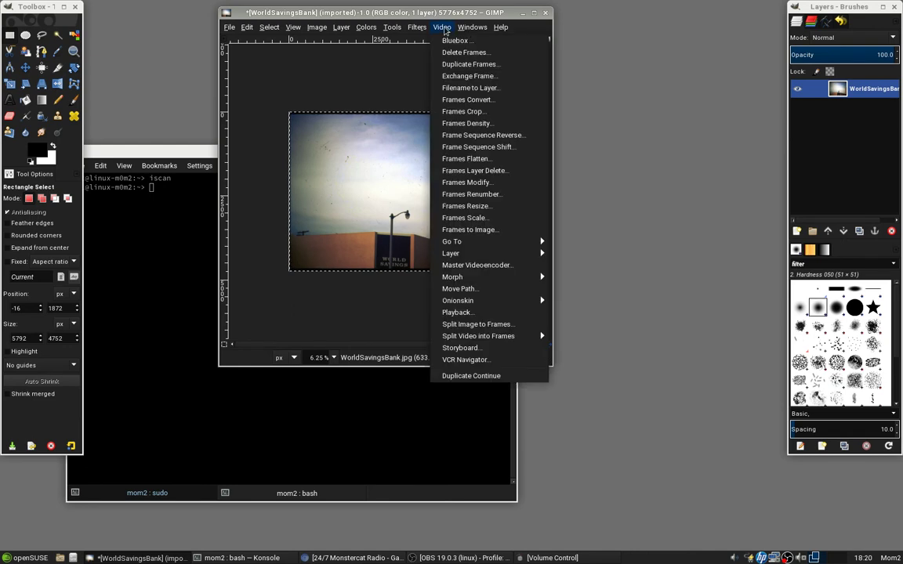
{"action": "mouse_move", "coordinate": [408, 29]}
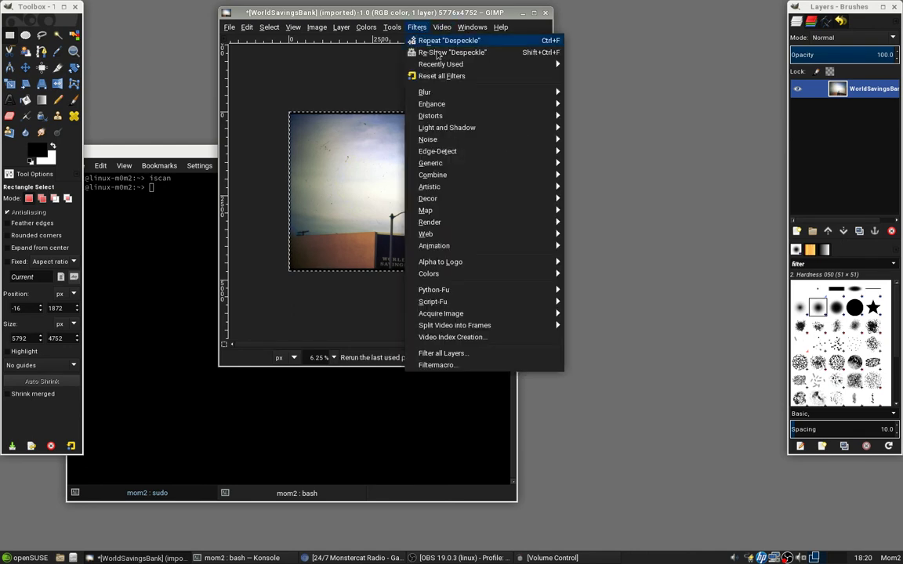
{"action": "mouse_move", "coordinate": [470, 140]}
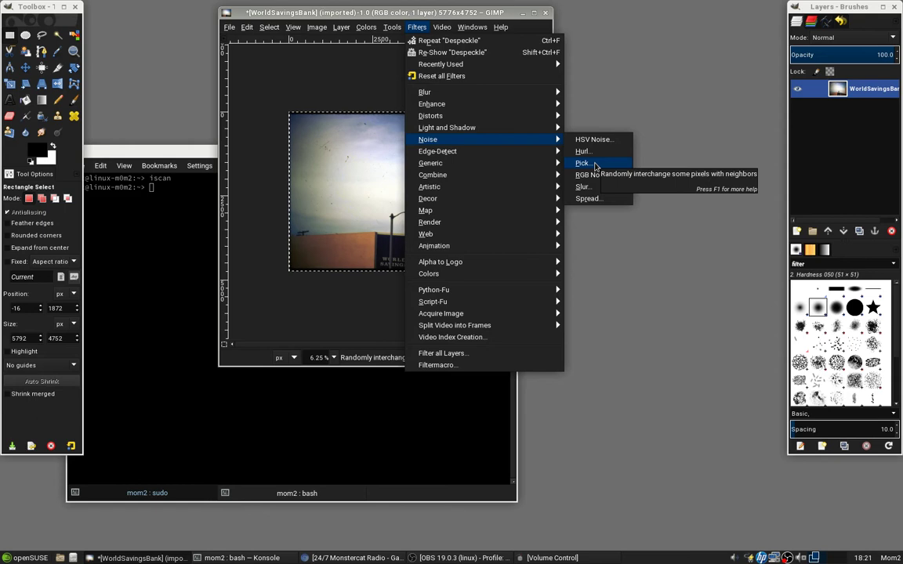
{"action": "left_click", "coordinate": [595, 166]}
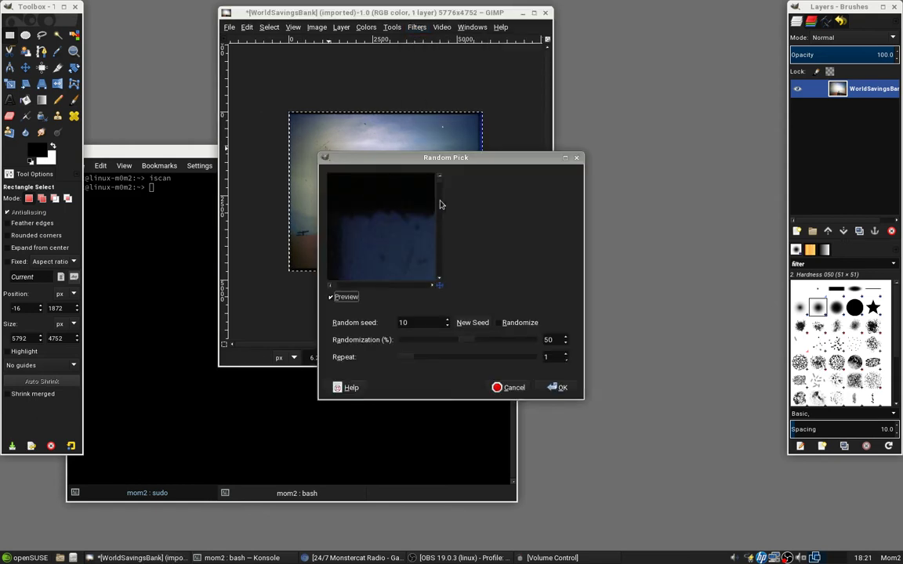
{"action": "left_click_drag", "start_coordinate": [441, 186], "coordinate": [443, 206]}
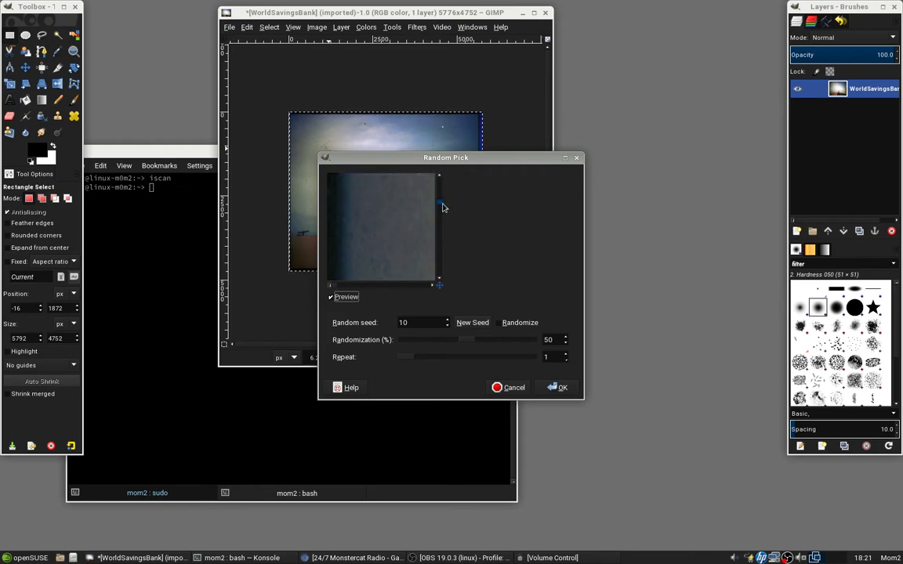
{"action": "left_click", "coordinate": [513, 388]}
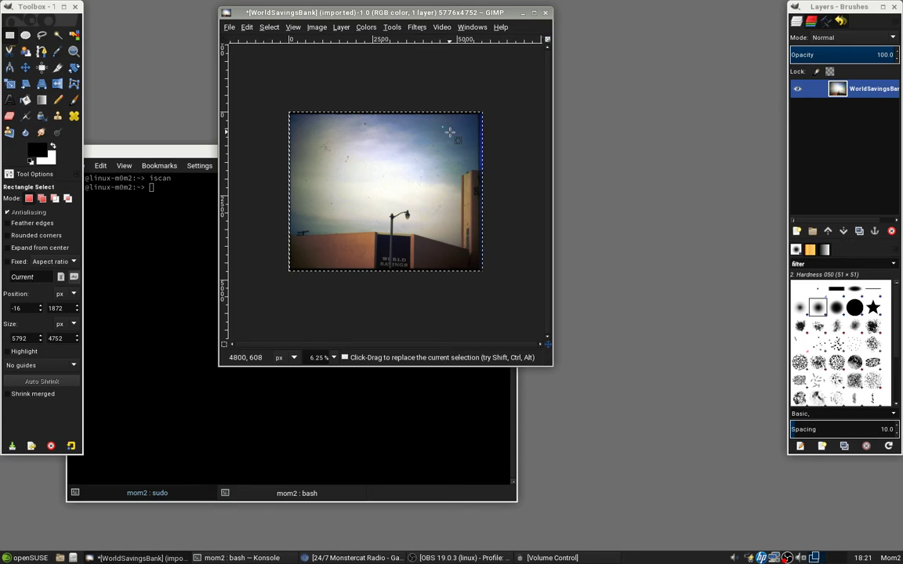
Step: Export the edited photo as WorldSavingsBank.jpg at JPEG quality 100, replacing the existing file
{"action": "left_click", "coordinate": [228, 27]}
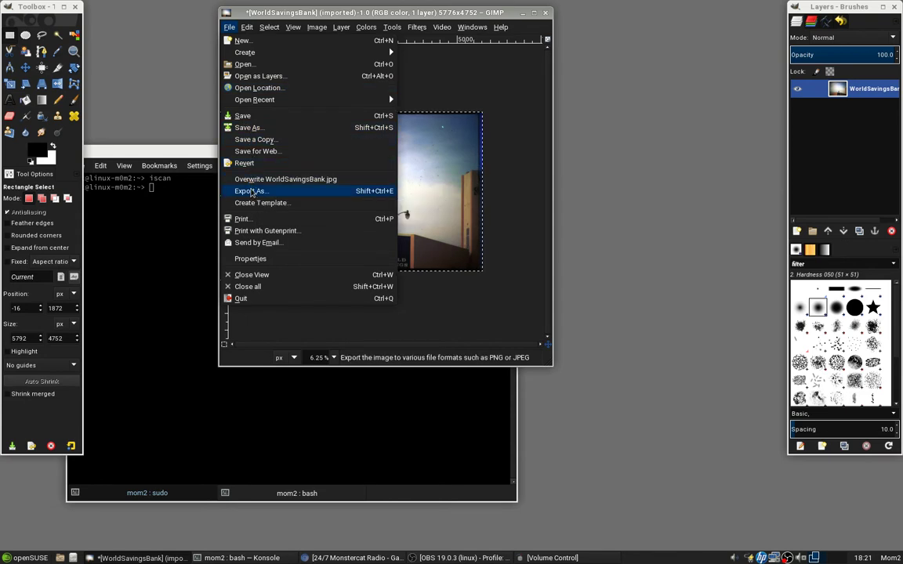
{"action": "left_click", "coordinate": [251, 193]}
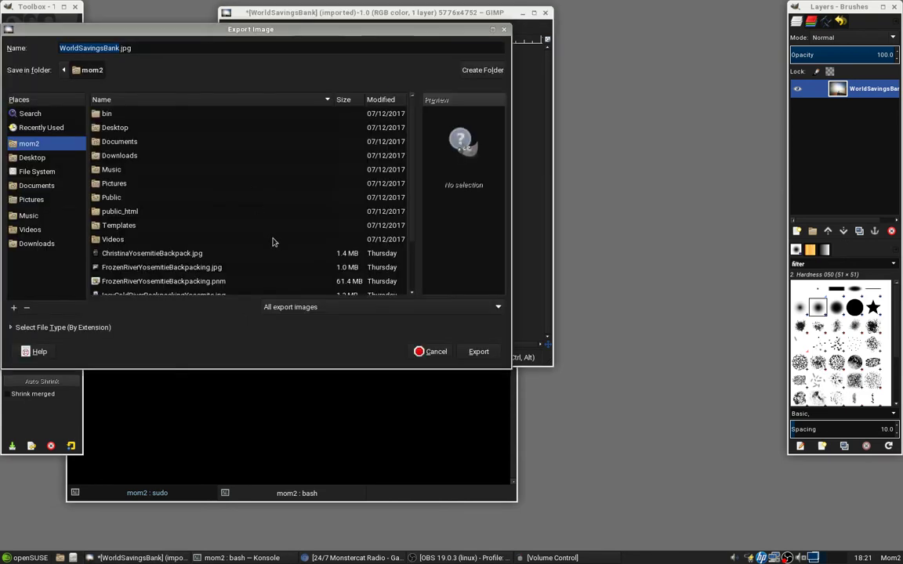
{"action": "left_click", "coordinate": [479, 351]}
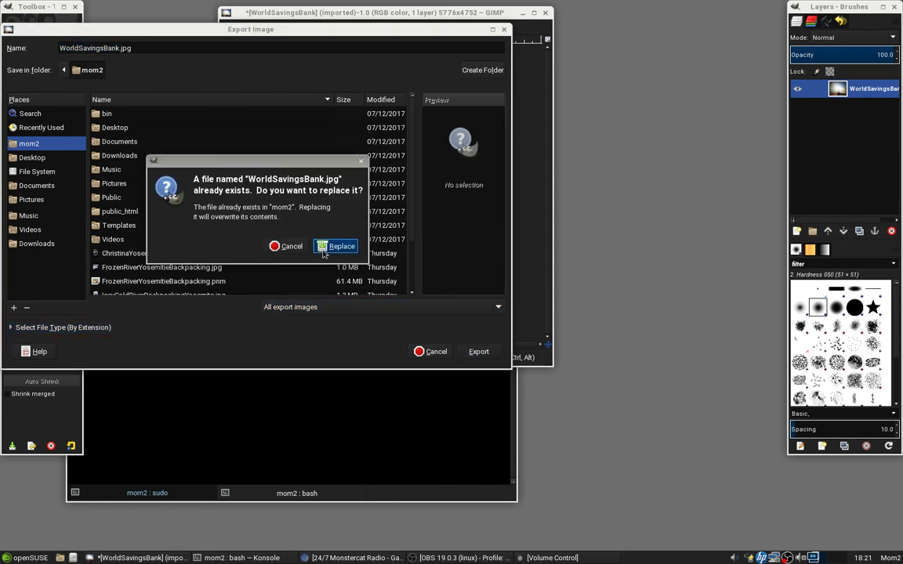
{"action": "left_click", "coordinate": [336, 248]}
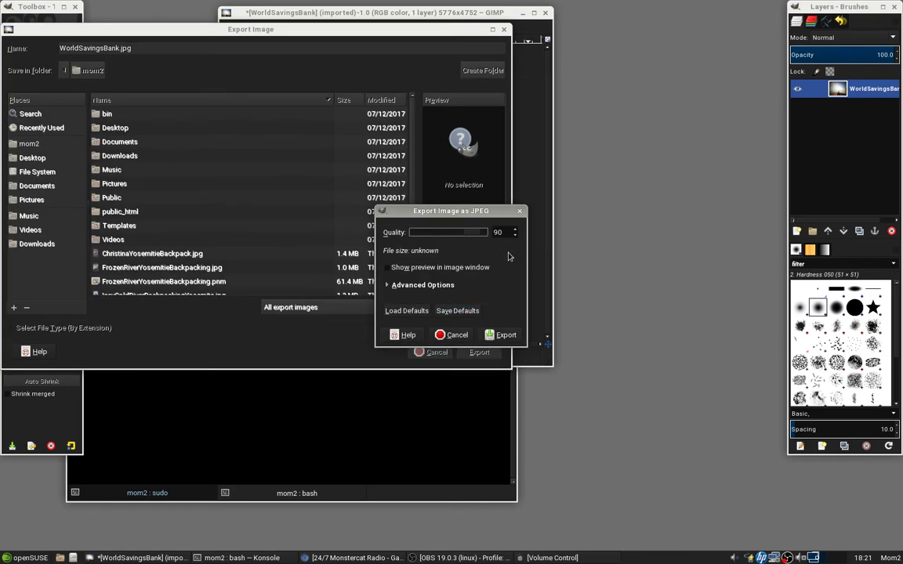
{"action": "scroll", "coordinate": [515, 232], "scroll_direction": "up", "scroll_amount": 10}
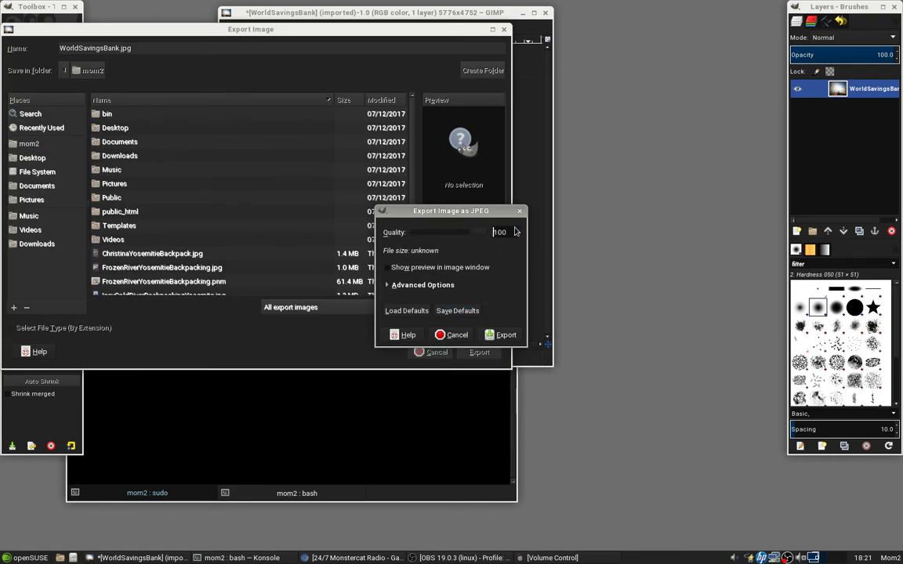
{"action": "left_click", "coordinate": [502, 336]}
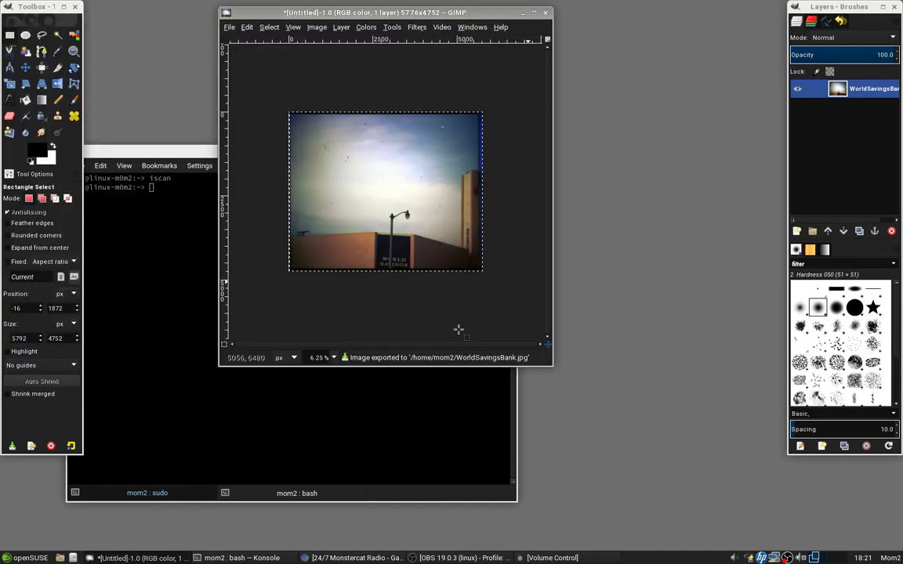
Step: Close the exported photo, discarding the unsaved changes, and quit GIMP
{"action": "left_click", "coordinate": [546, 12]}
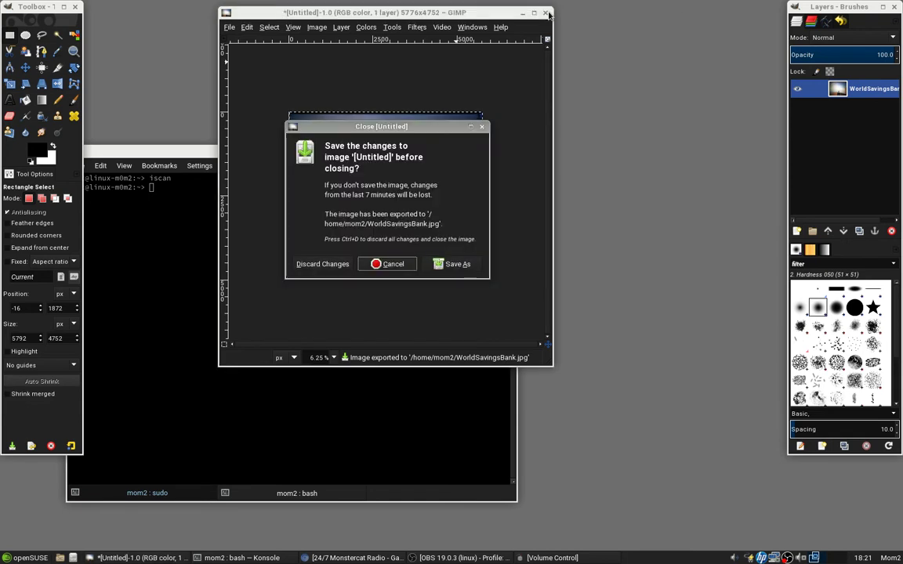
{"action": "left_click", "coordinate": [343, 264]}
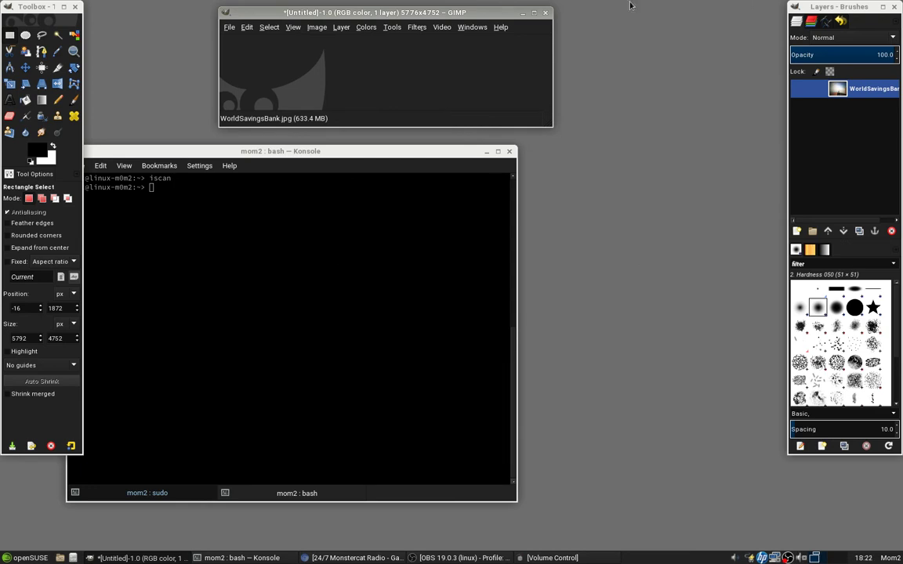
{"action": "left_click", "coordinate": [547, 13]}
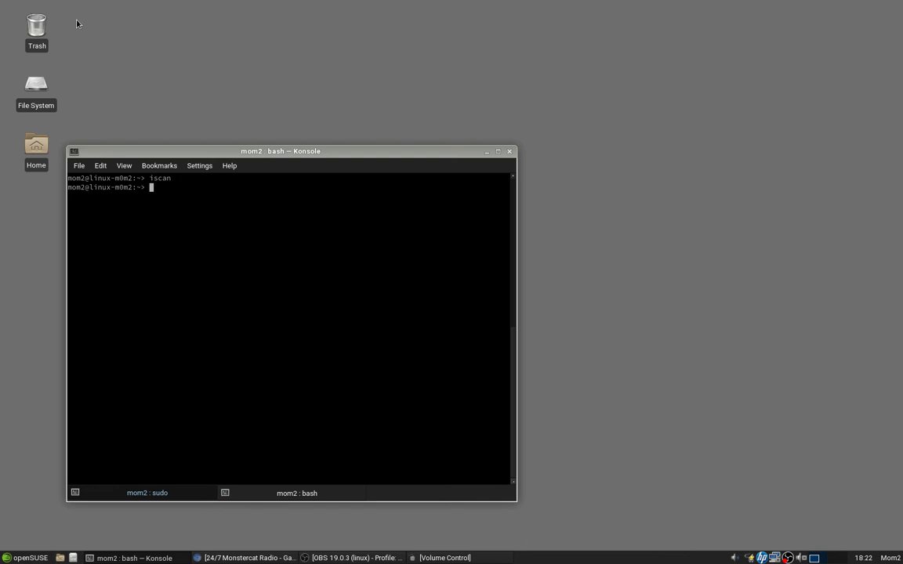
Step: Launch iscan again from the Konsole terminal and set the document source to TPU for Pos.Film and the resolution to 3200dpi
{"action": "key", "text": "Up"}
{"action": "key", "text": "Return"}
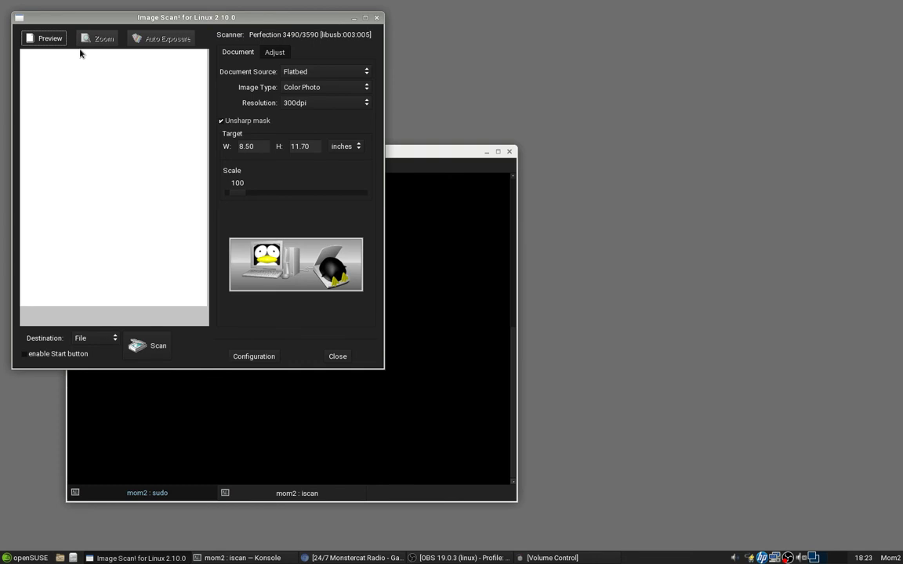
{"action": "left_click", "coordinate": [306, 70]}
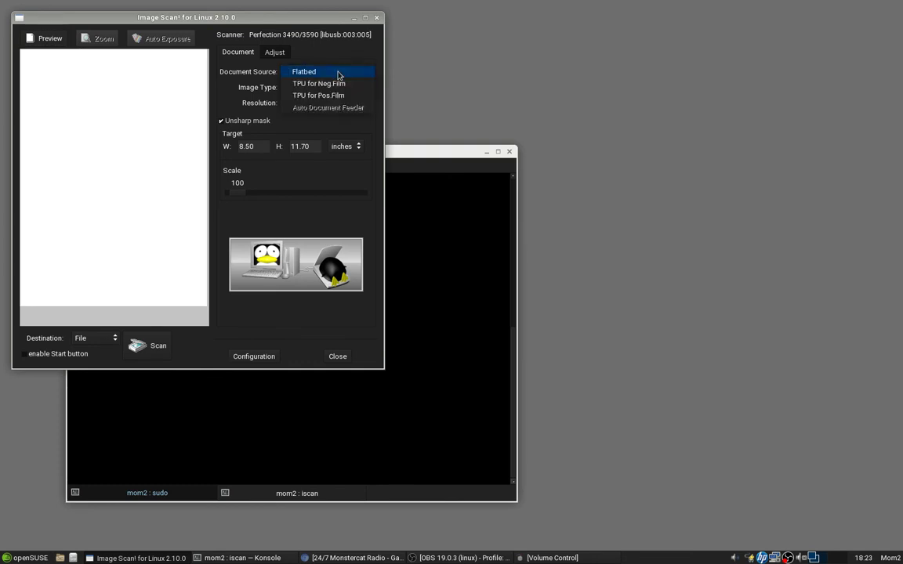
{"action": "left_click", "coordinate": [332, 95]}
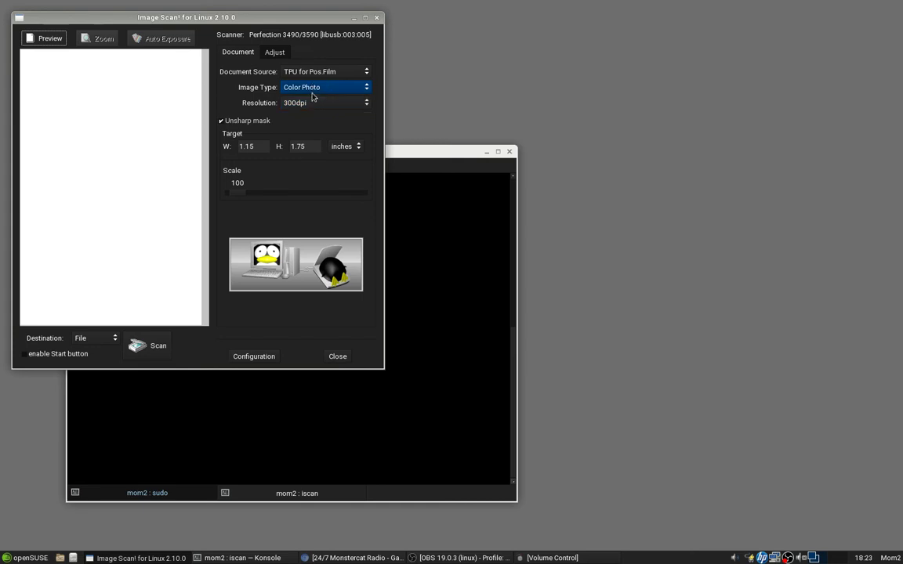
{"action": "left_click", "coordinate": [313, 103]}
{"action": "left_click", "coordinate": [307, 222]}
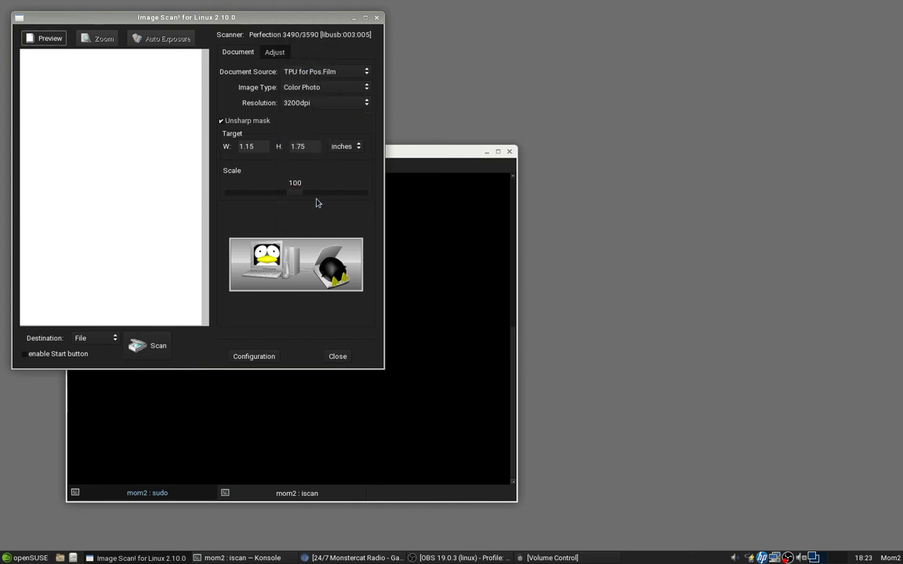